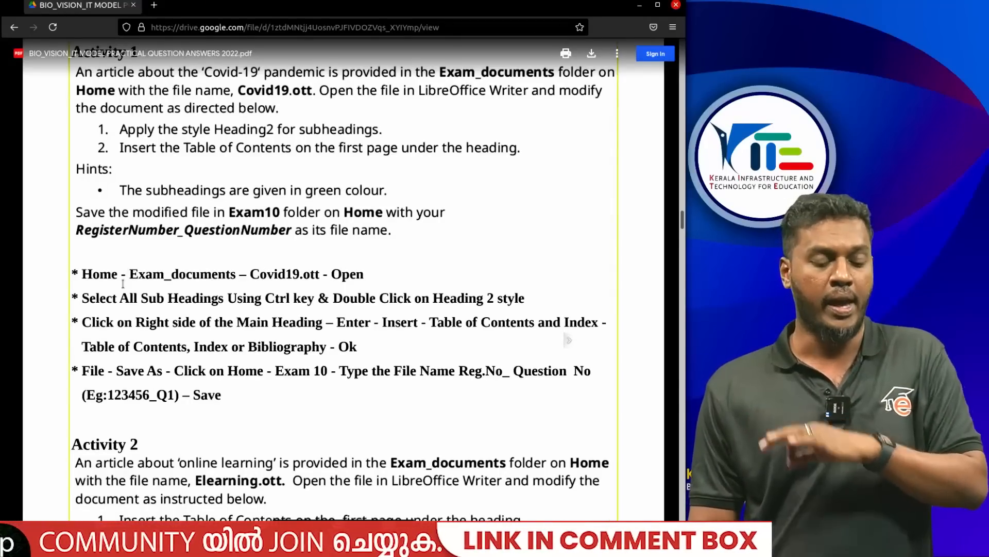
pyautogui.press('super+a')
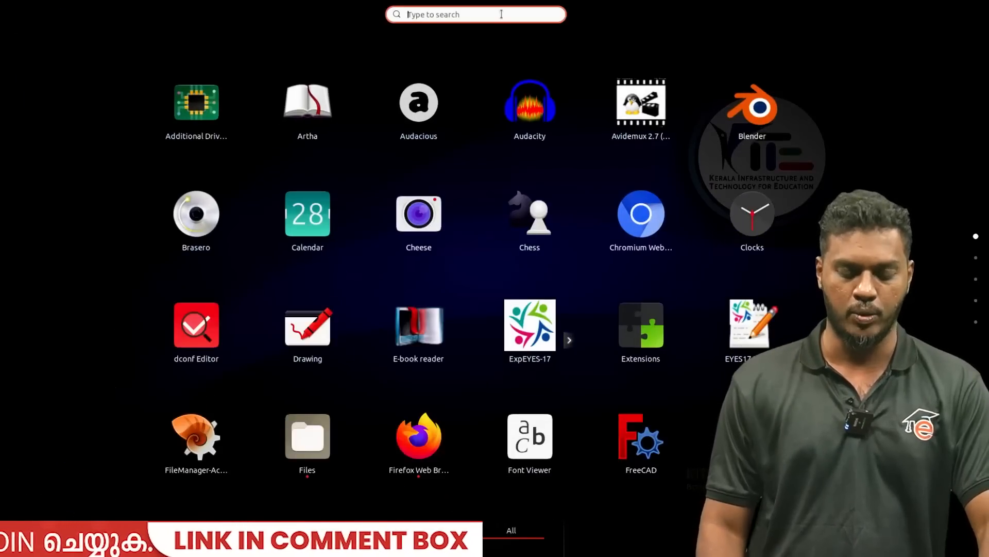
pyautogui.write('libre')
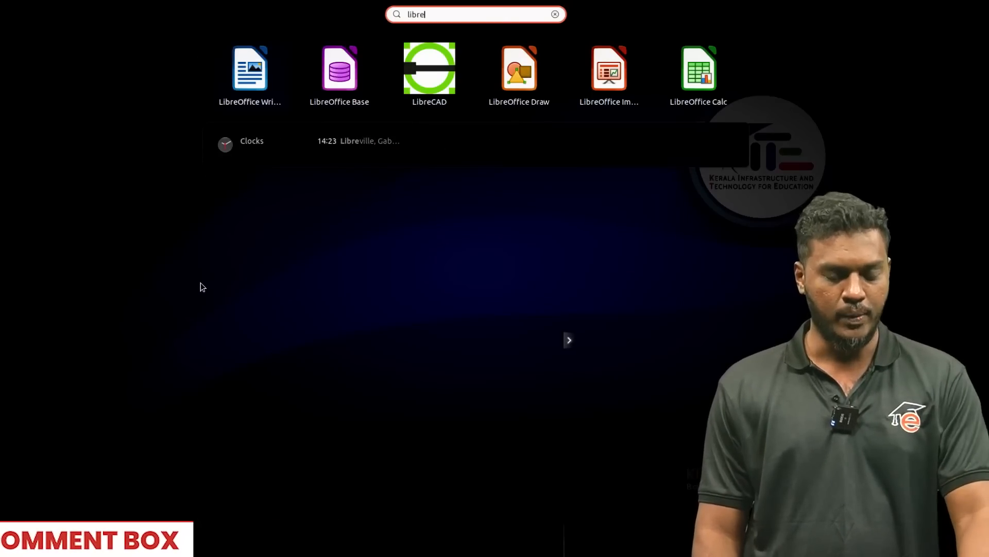
pyautogui.press('Escape')
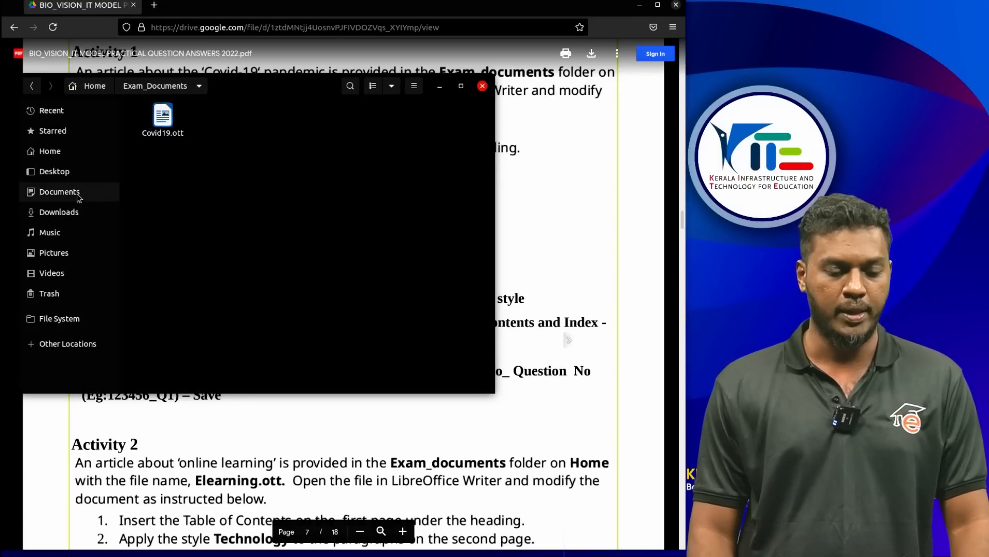
# Step: Locate the Covid19.ott file in the Exam_Documents folder under Home in the file manager
pyautogui.click(97, 87)
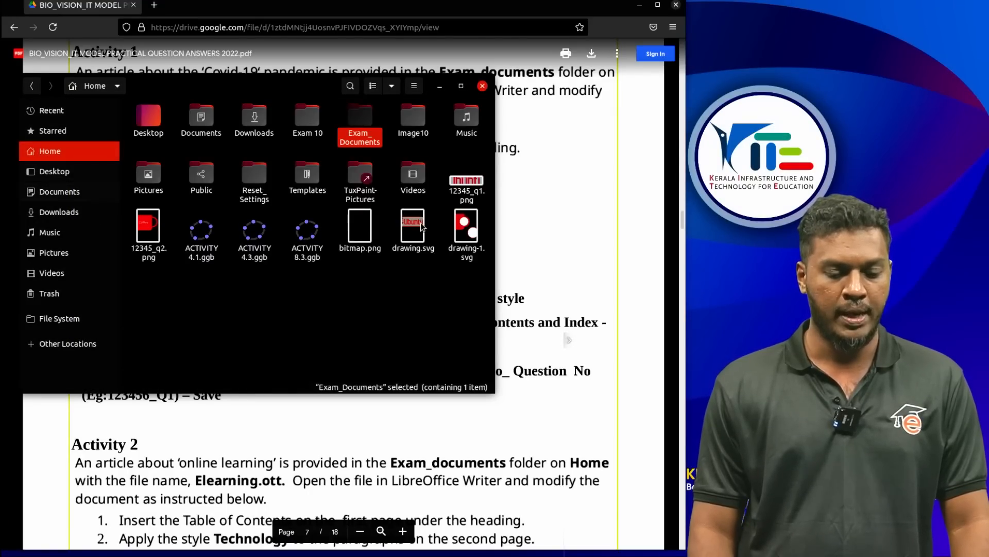
pyautogui.doubleClick(364, 121)
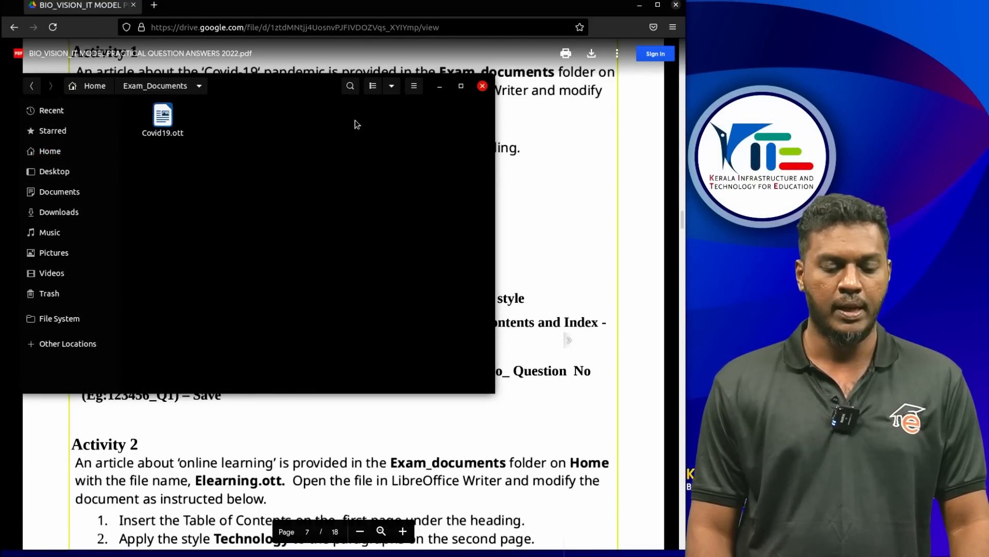
pyautogui.click(170, 124)
pyautogui.rightClick(171, 123)
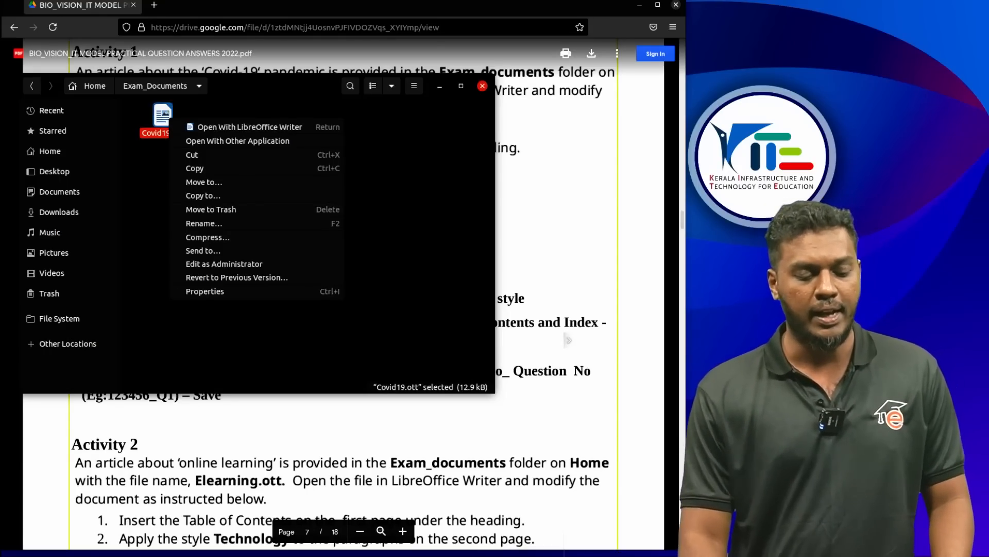
pyautogui.press('Escape')
# Step: Start LibreOffice Writer and open Covid19.ott from the Exam_Documents folder in Home
pyautogui.press('super+a')
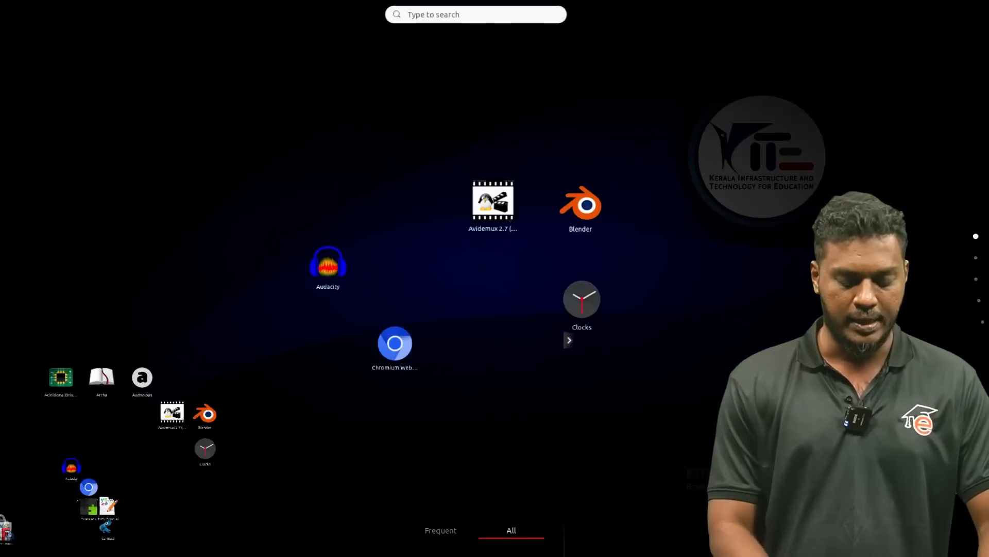
pyautogui.write('libr')
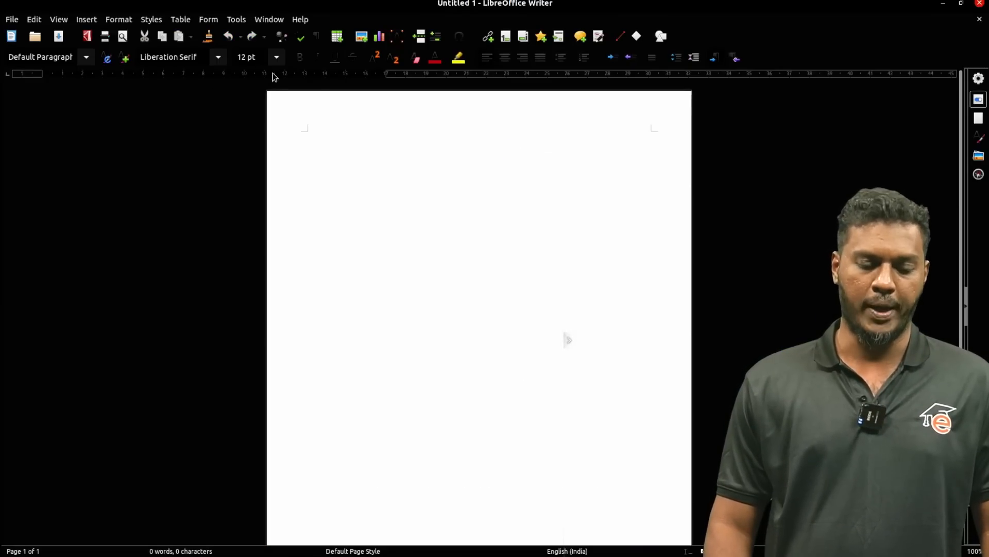
pyautogui.click(18, 21)
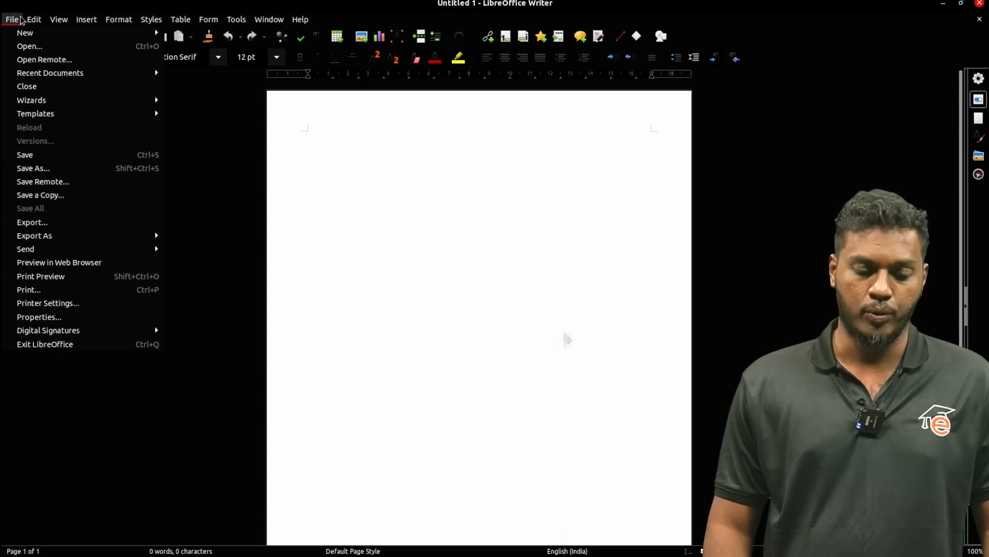
pyautogui.click(28, 46)
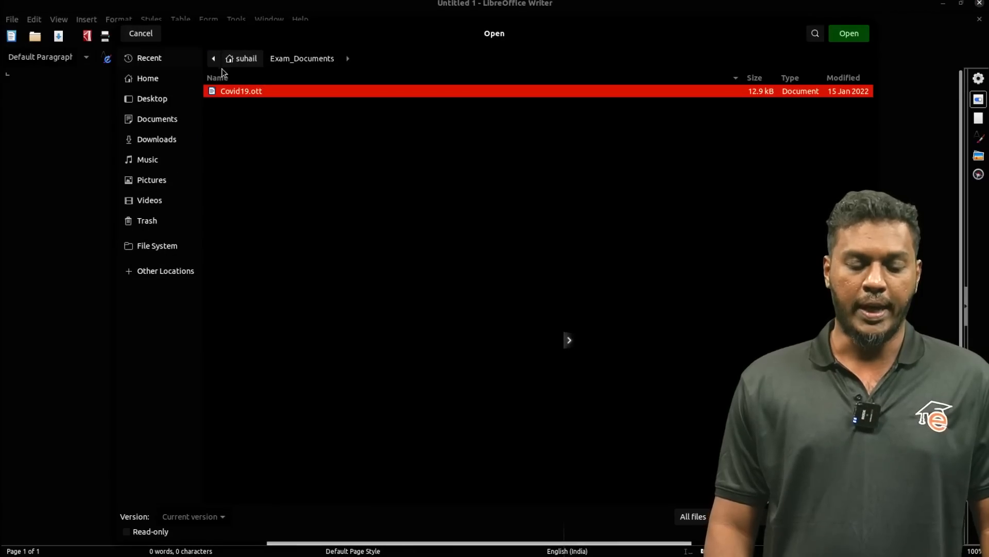
pyautogui.click(248, 61)
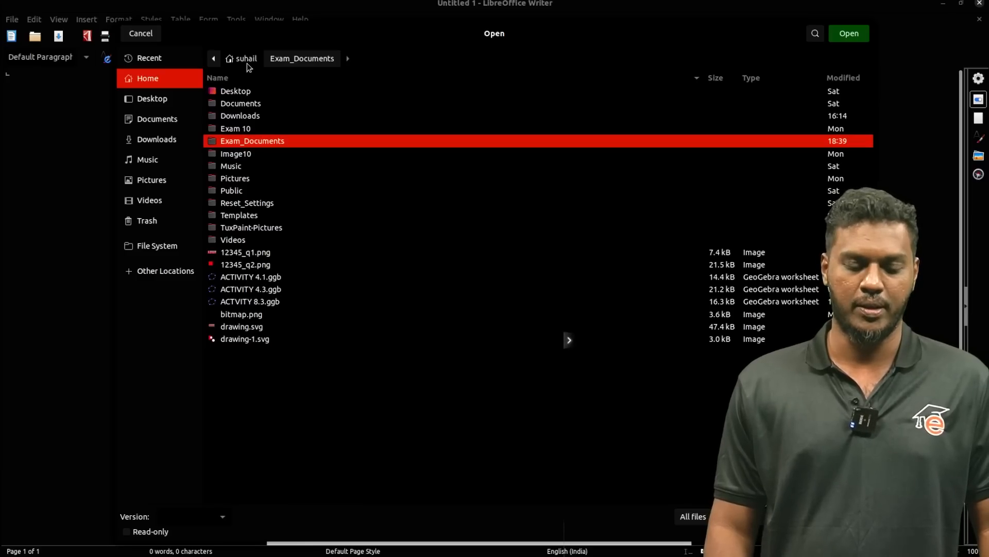
pyautogui.doubleClick(230, 141)
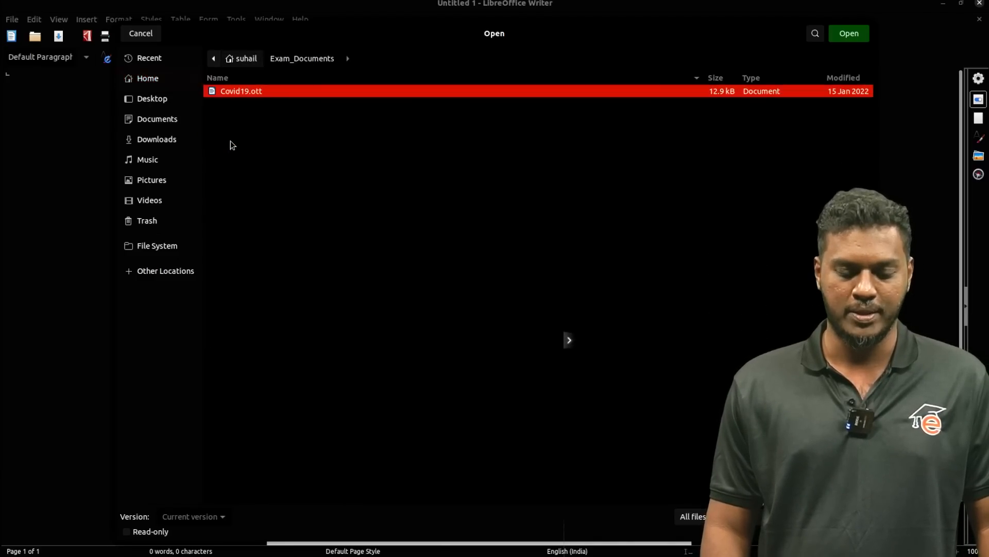
pyautogui.doubleClick(234, 92)
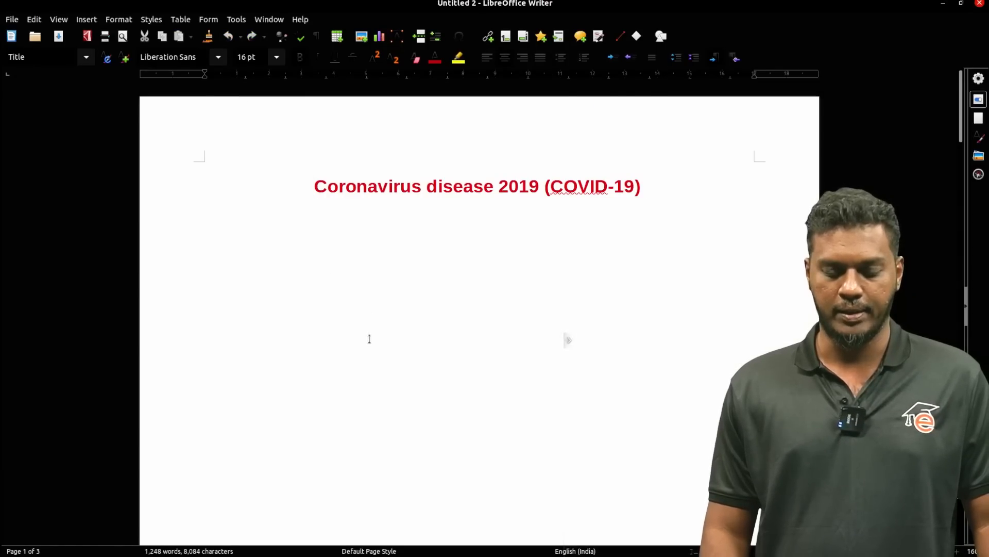
# Step: Try selecting the green subheadings "COVID 19 transmission" and "Symptoms of COVID19" on the second page
pyautogui.scroll(-10, 368, 338)
pyautogui.scroll(-8, 369, 339)
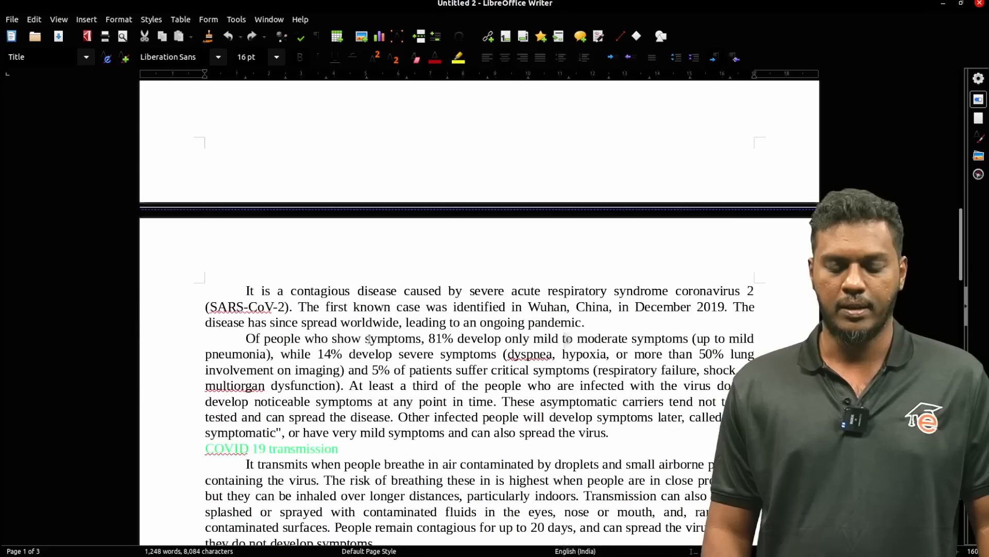
pyautogui.scroll(-3, 369, 337)
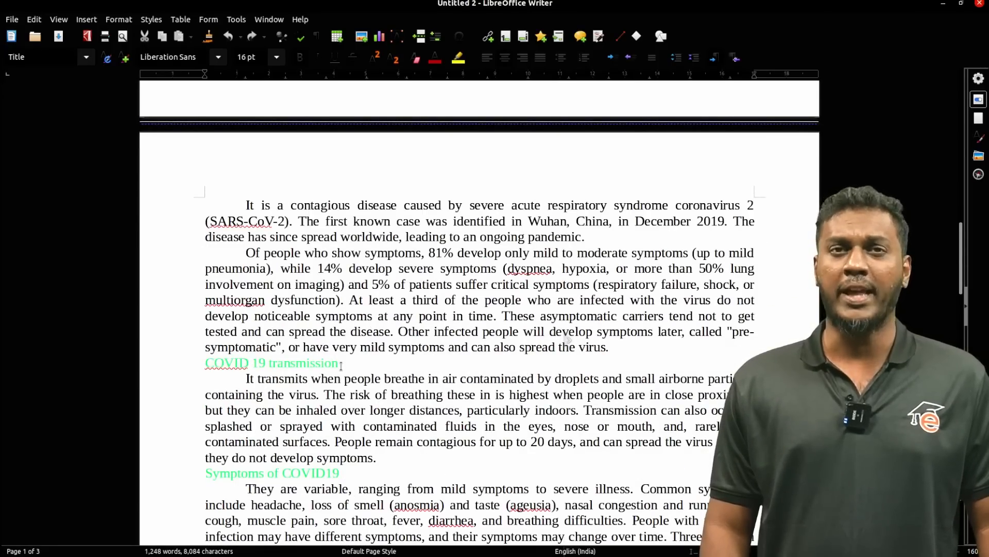
pyautogui.moveTo(291, 363); pyautogui.dragTo(207, 365)
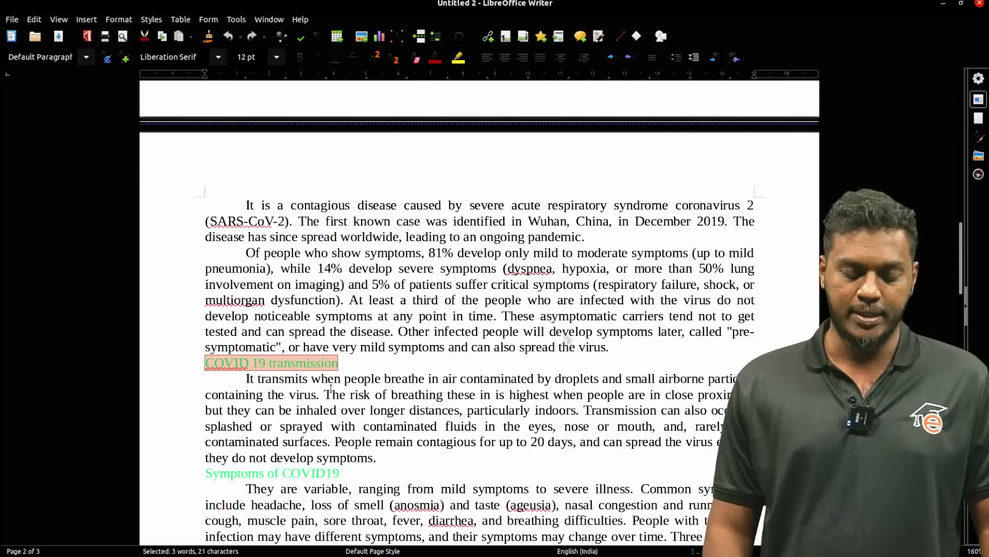
pyautogui.click(317, 445)
pyautogui.moveTo(340, 473); pyautogui.dragTo(194, 475)
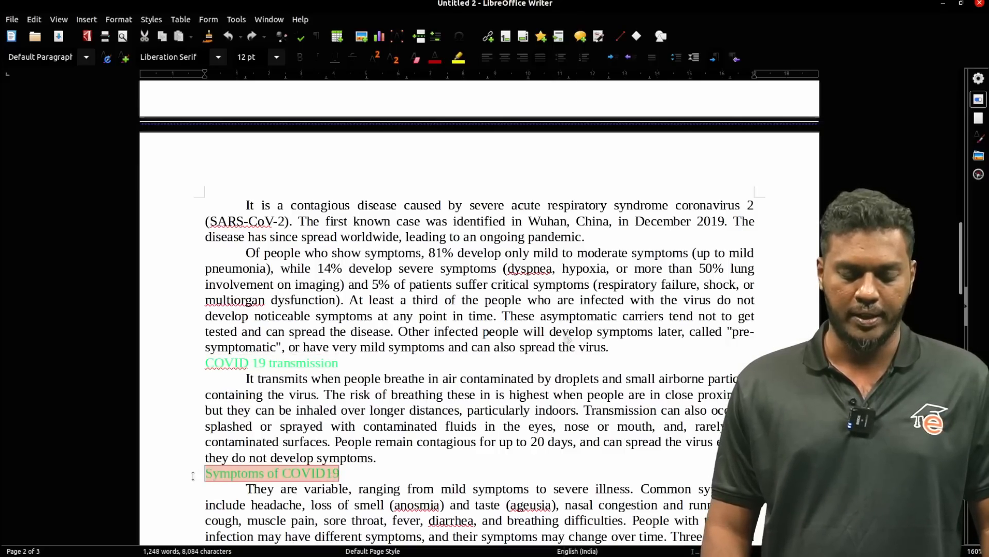
pyautogui.tripleClick(237, 363)
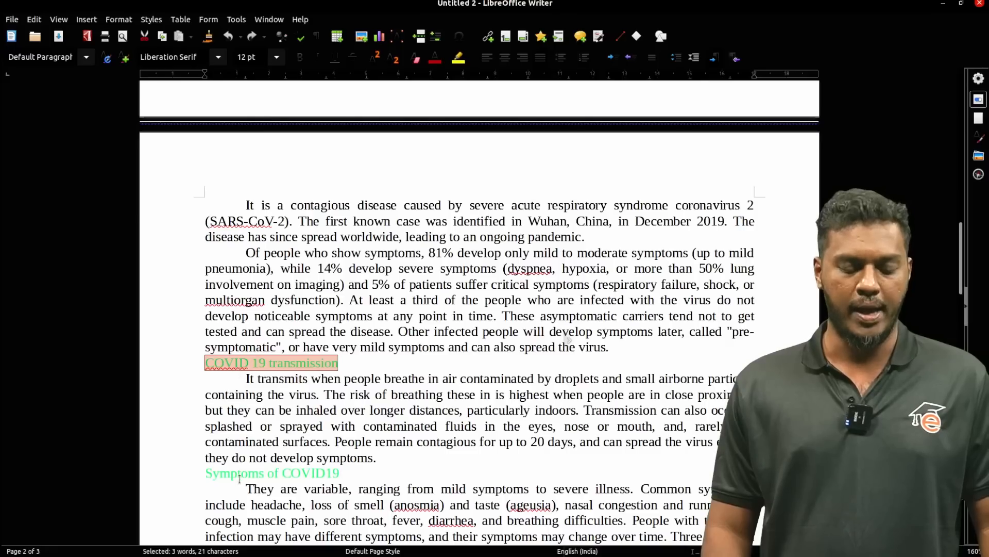
pyautogui.tripleClick(236, 475)
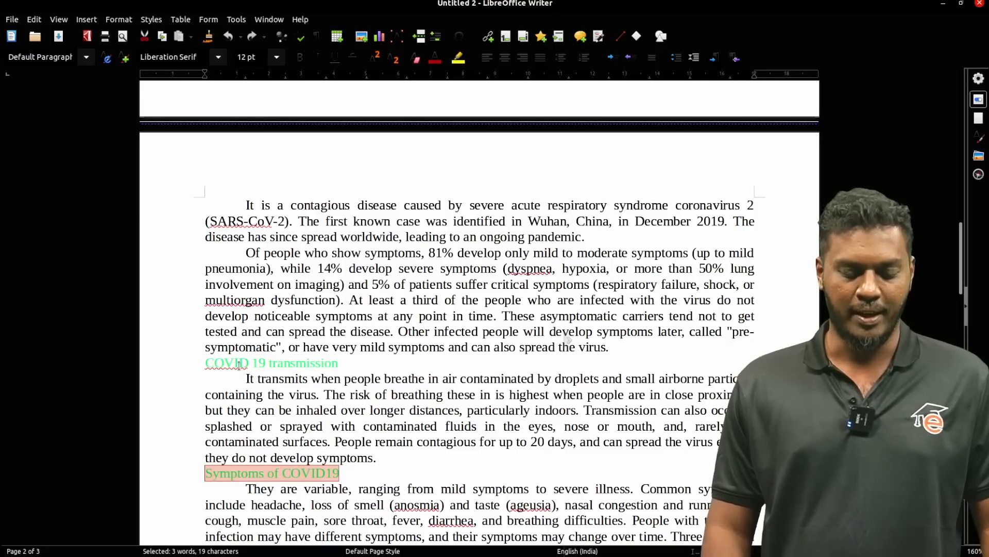
pyautogui.tripleClick(238, 364)
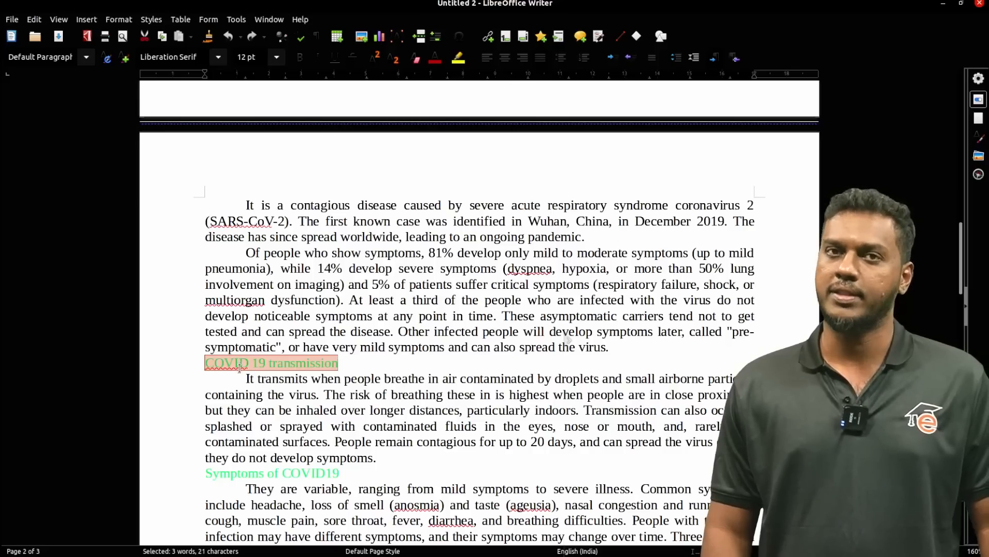
pyautogui.moveTo(340, 473); pyautogui.dragTo(204, 473)
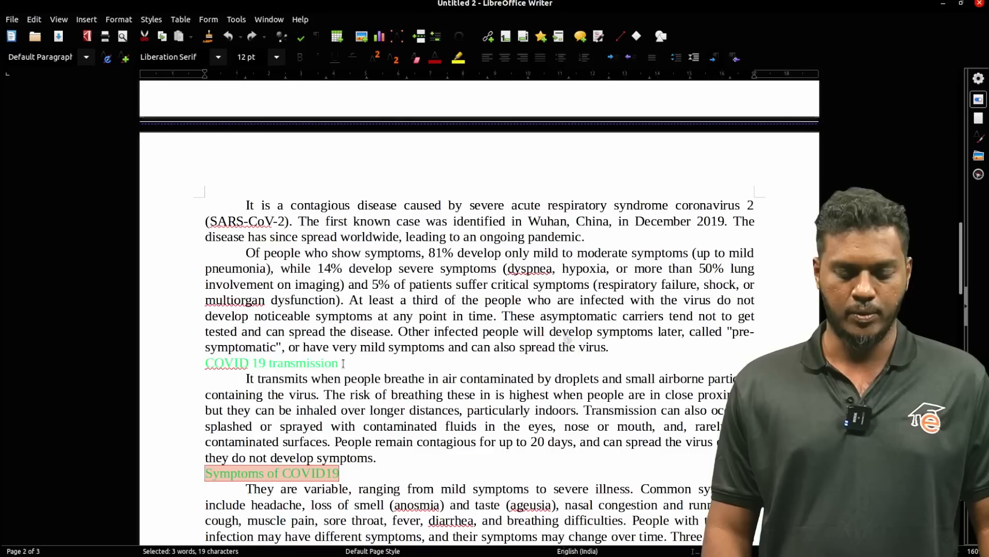
# Step: Apply the Heading 2 style to the green subheading "COVID 19 transmission"
pyautogui.moveTo(343, 364); pyautogui.dragTo(204, 363)
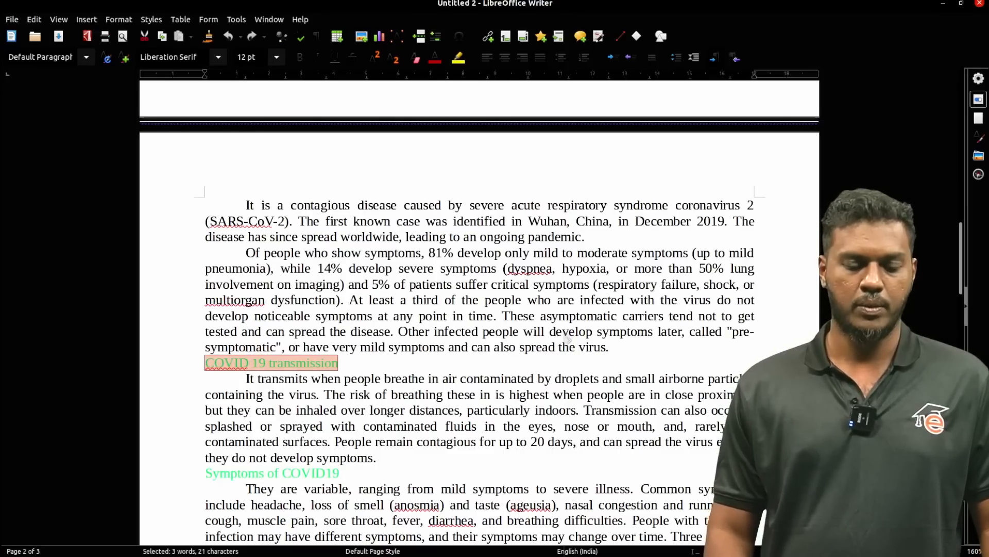
pyautogui.click(149, 19)
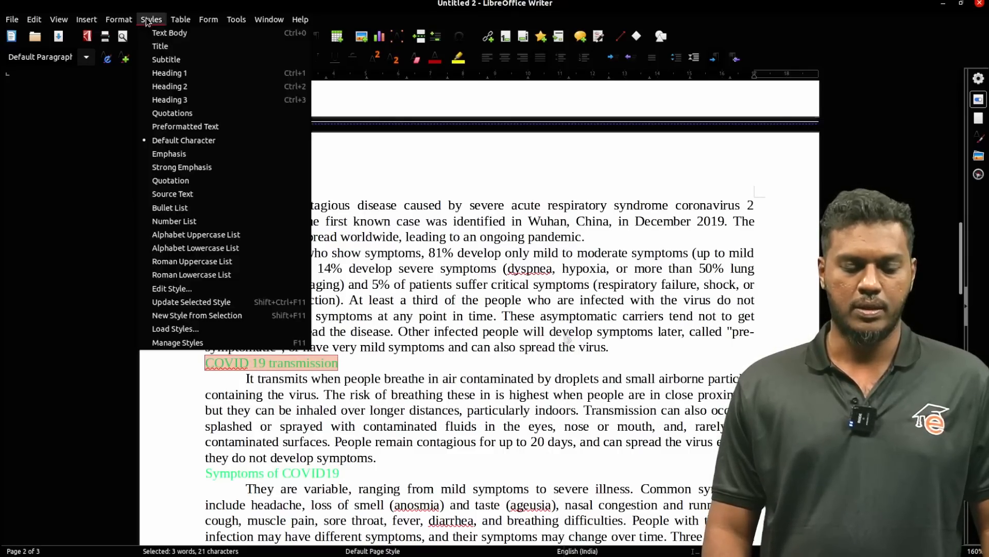
pyautogui.click(168, 88)
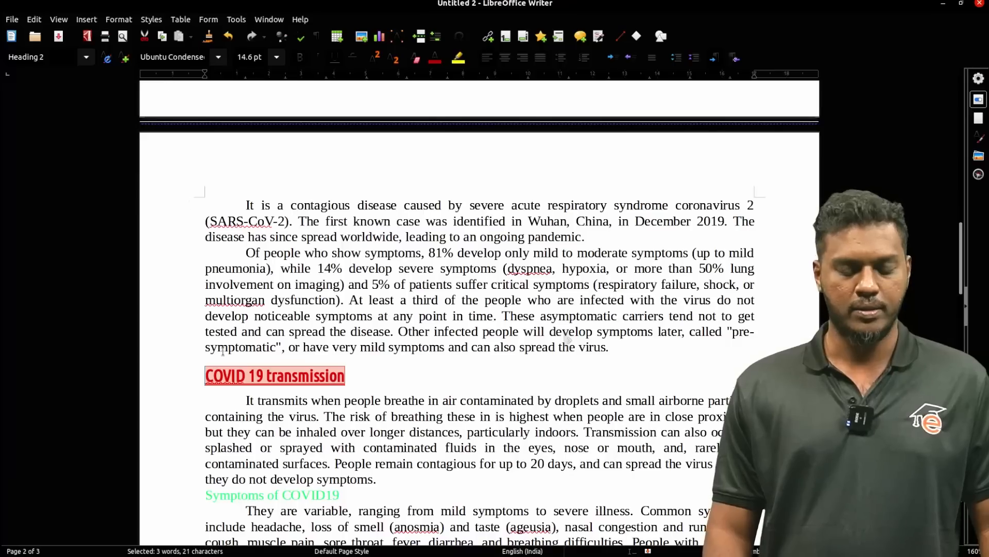
# Step: Apply the Heading 2 style to the green subheading "Symptoms of COVID19"
pyautogui.scroll(-1, 227, 357)
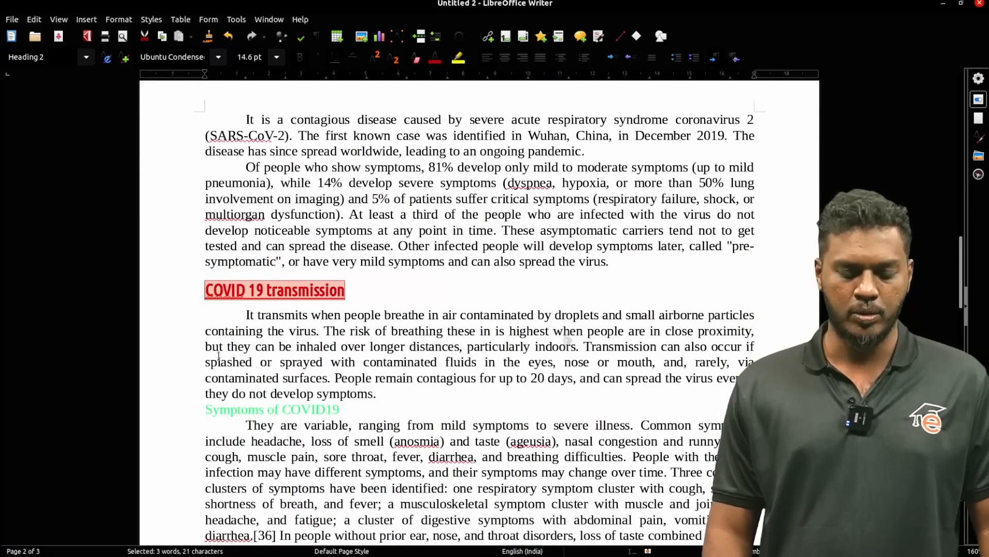
pyautogui.click(340, 410)
pyautogui.moveTo(340, 410); pyautogui.dragTo(205, 410)
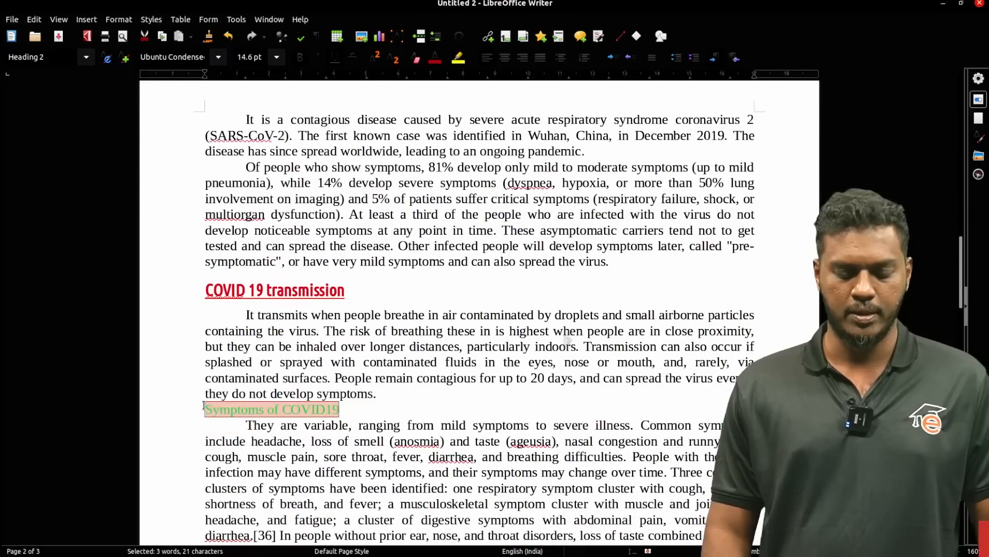
pyautogui.click(155, 19)
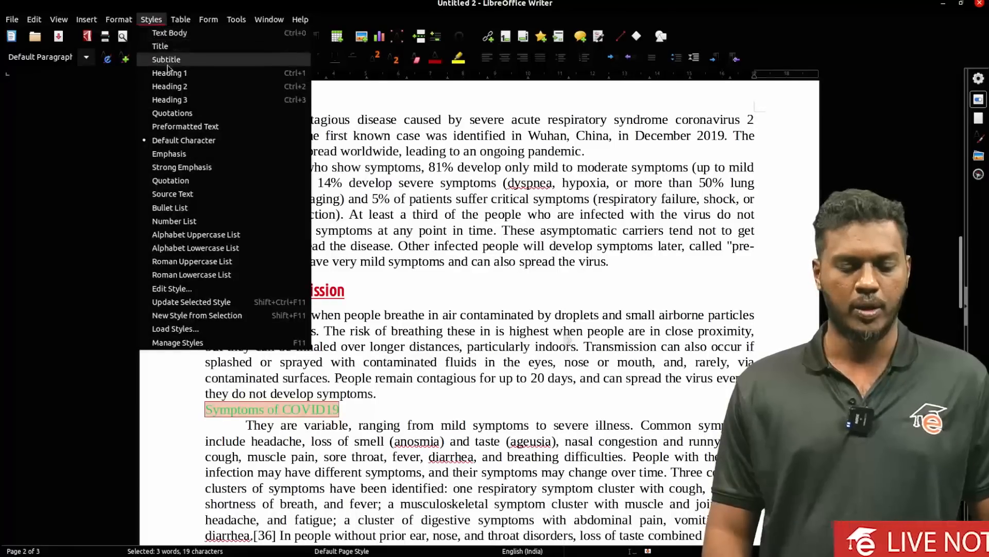
pyautogui.click(170, 89)
# Step: Apply the Heading 2 style to the green subheading "Transmission of COVID-19"
pyautogui.scroll(-5, 242, 364)
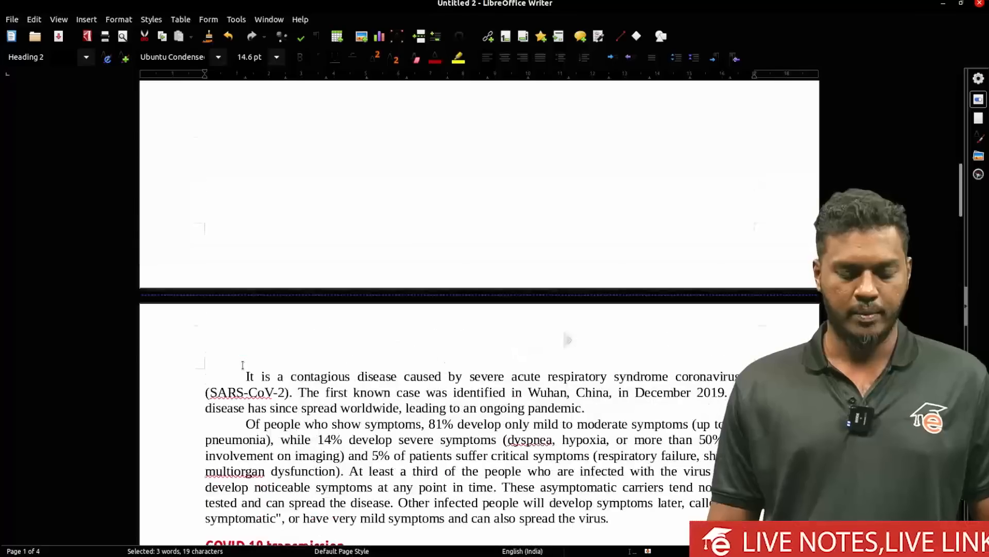
pyautogui.scroll(-1, 242, 364)
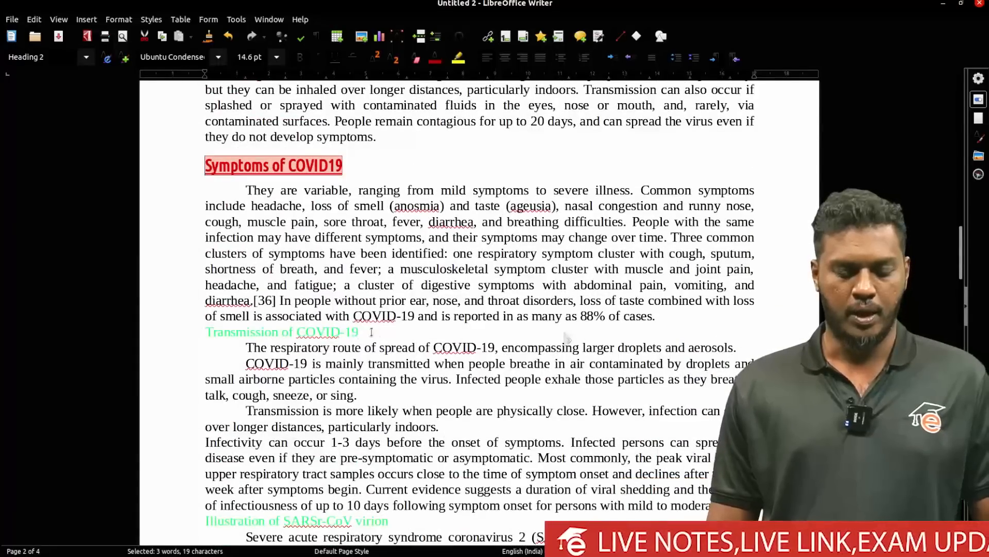
pyautogui.moveTo(371, 332); pyautogui.dragTo(205, 333)
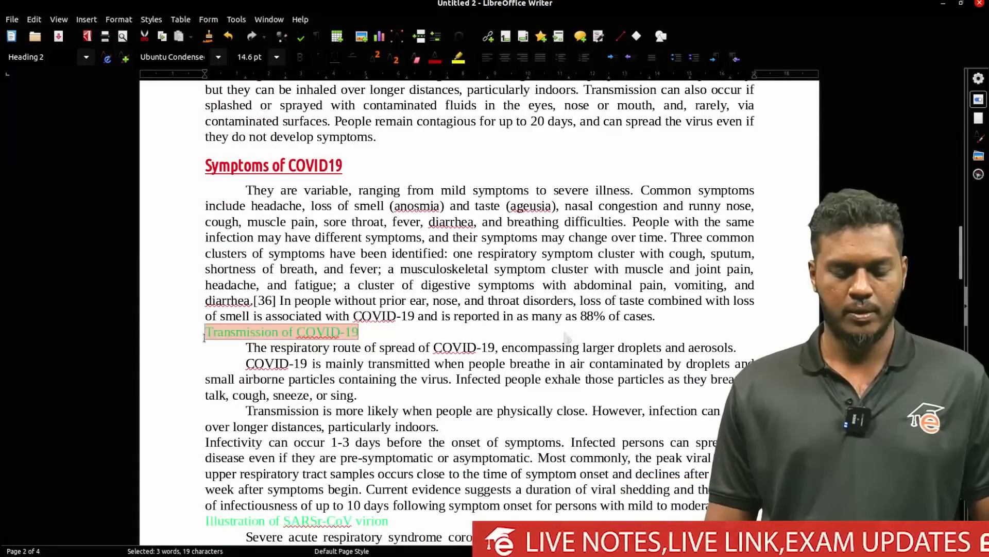
pyautogui.click(154, 20)
pyautogui.click(166, 84)
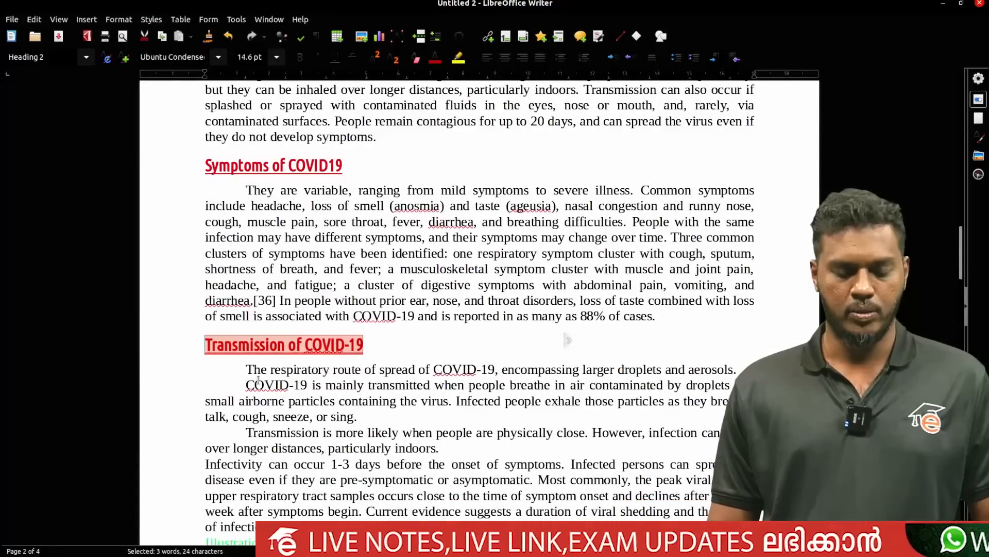
# Step: Apply the Heading 2 style to the green subheading "Illustration of SARSr-CoV virion"
pyautogui.scroll(-2, 258, 380)
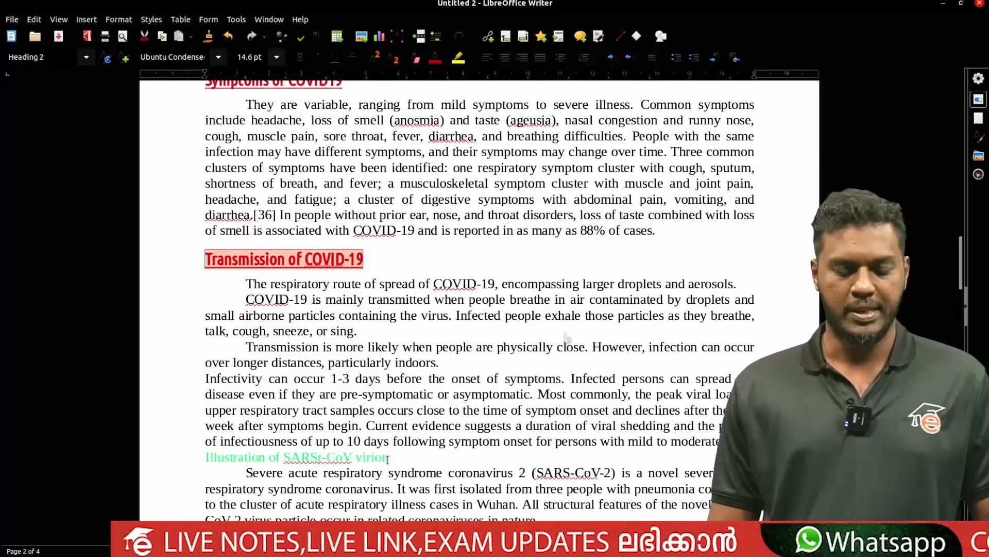
pyautogui.moveTo(388, 458); pyautogui.dragTo(204, 458)
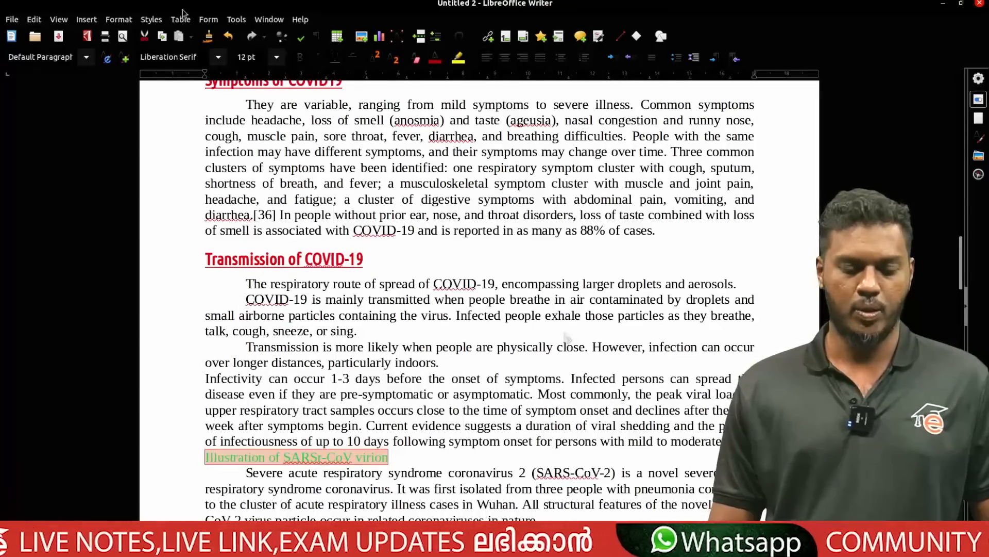
pyautogui.click(151, 20)
pyautogui.click(166, 84)
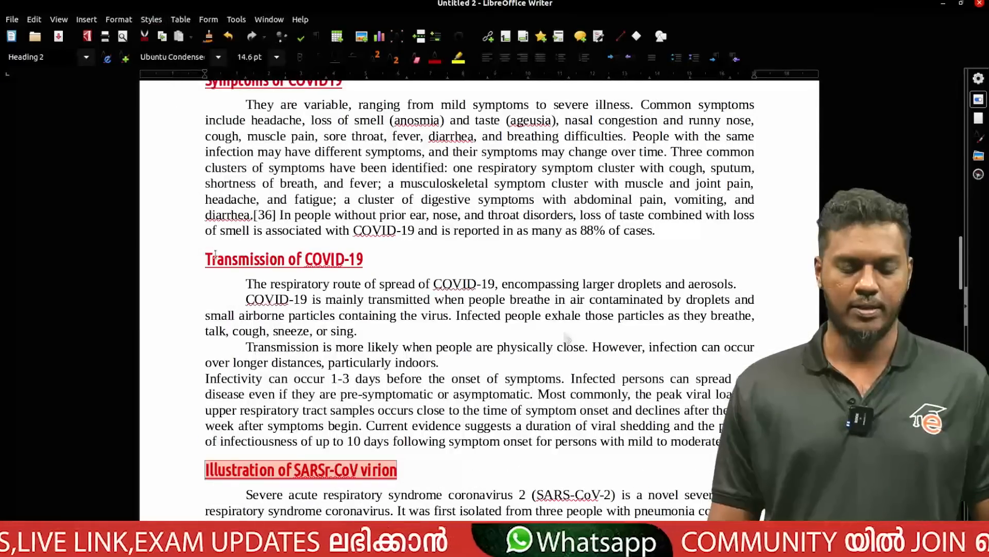
pyautogui.scroll(4, 215, 254)
pyautogui.scroll(-7, 215, 254)
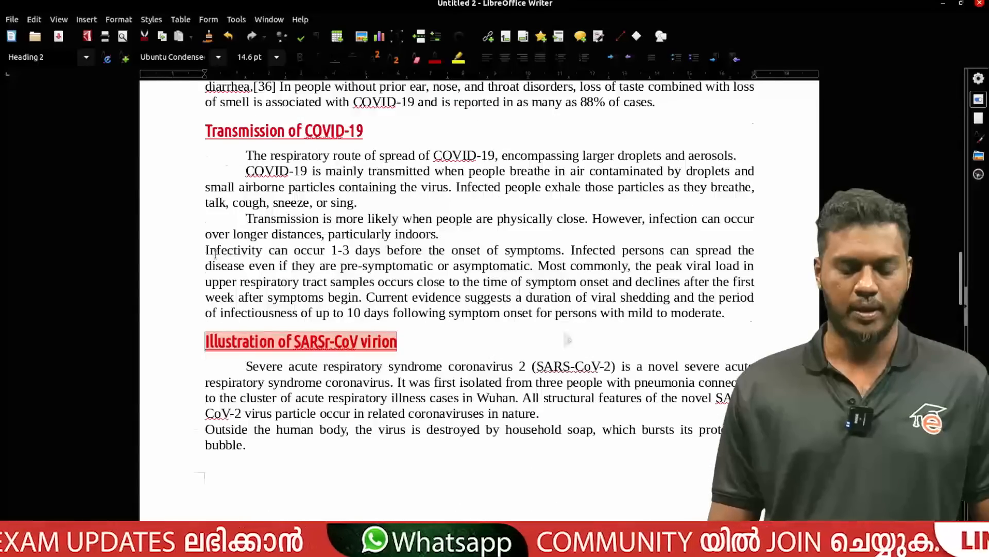
# Step: Apply the Heading 2 style to the green subheading "COVID-19 pathogenesis"
pyautogui.scroll(-10, 216, 254)
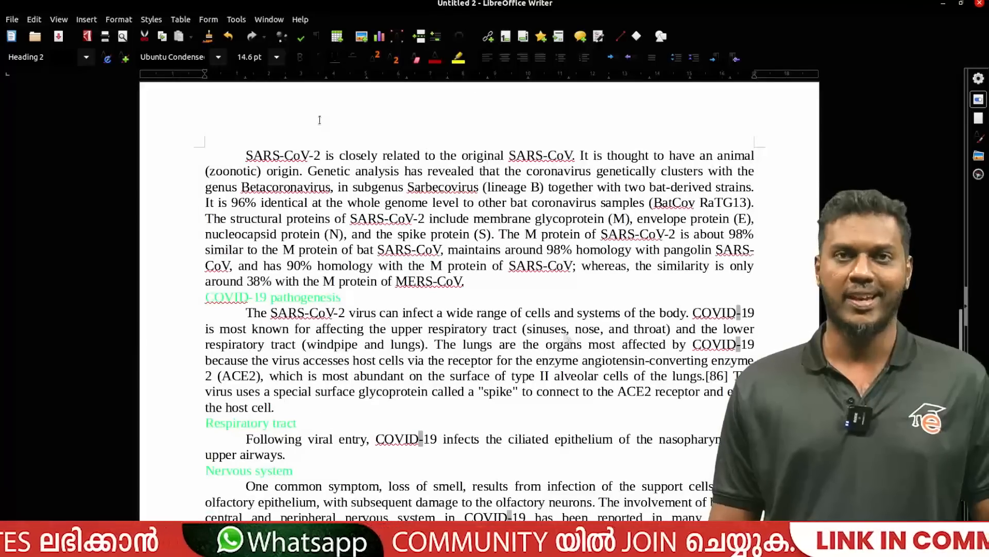
pyautogui.moveTo(341, 298); pyautogui.dragTo(205, 297)
pyautogui.click(152, 20)
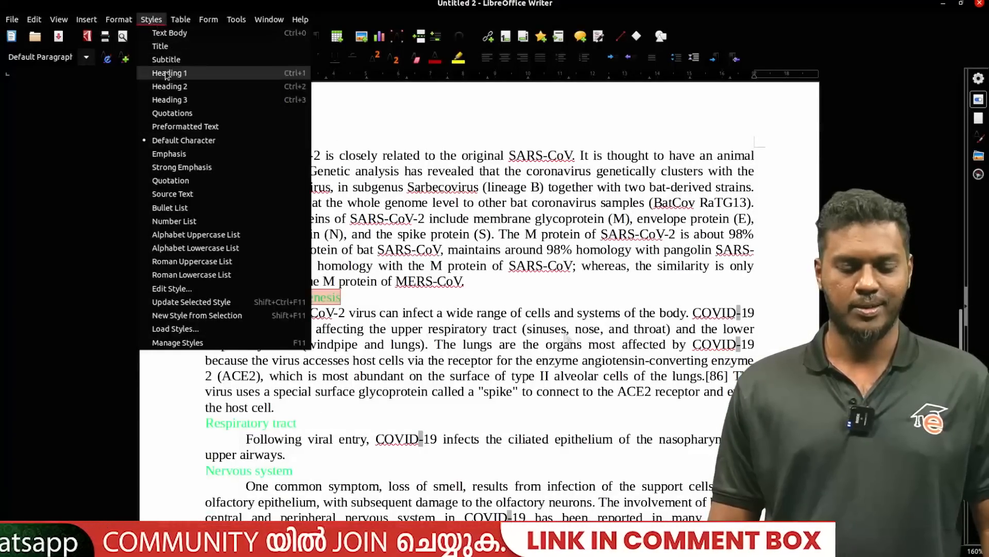
pyautogui.click(170, 87)
# Step: Apply the Heading 2 style together to the green subheadings "Respiratory tract", "Nervous system", "Gastrointestinal tract", "Cardiovascular system" and "Other organs"
pyautogui.scroll(-2, 248, 347)
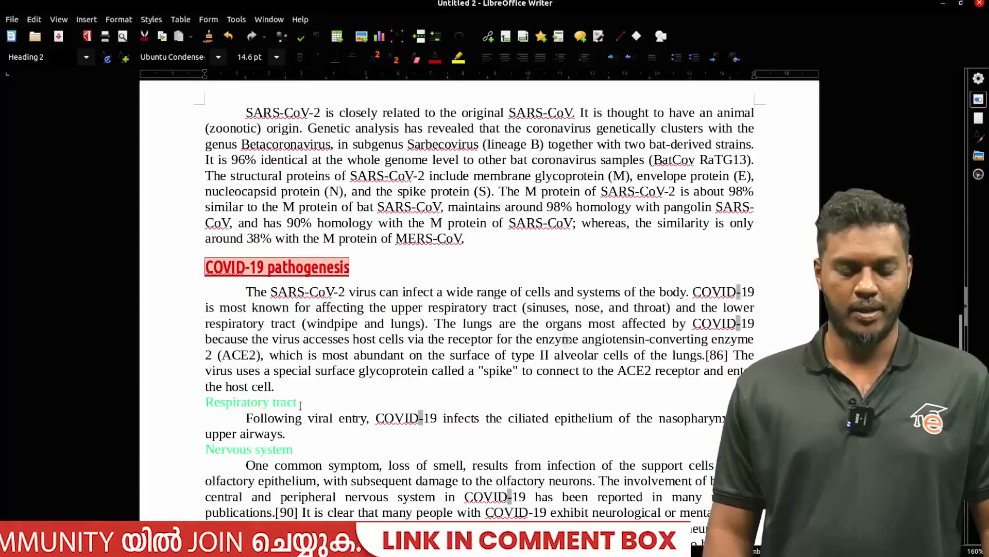
pyautogui.moveTo(299, 403); pyautogui.dragTo(206, 404)
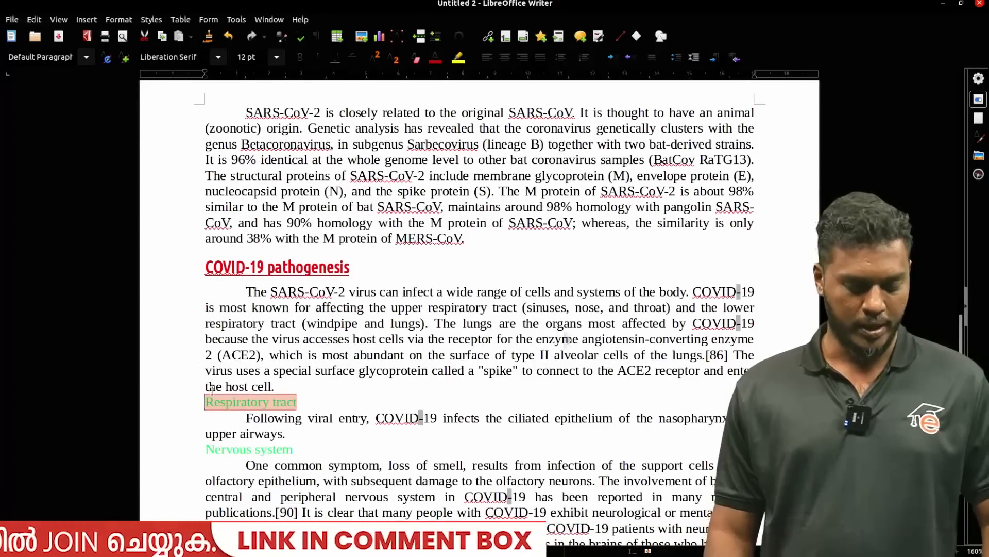
pyautogui.moveTo(297, 452); pyautogui.dragTo(210, 461)
pyautogui.scroll(-14, 252, 420)
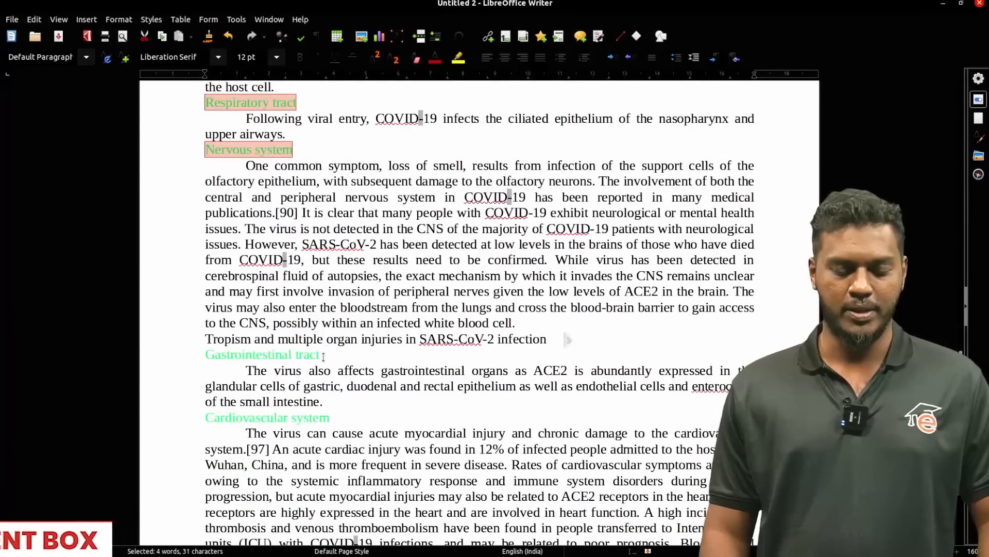
pyautogui.moveTo(323, 355); pyautogui.dragTo(206, 356)
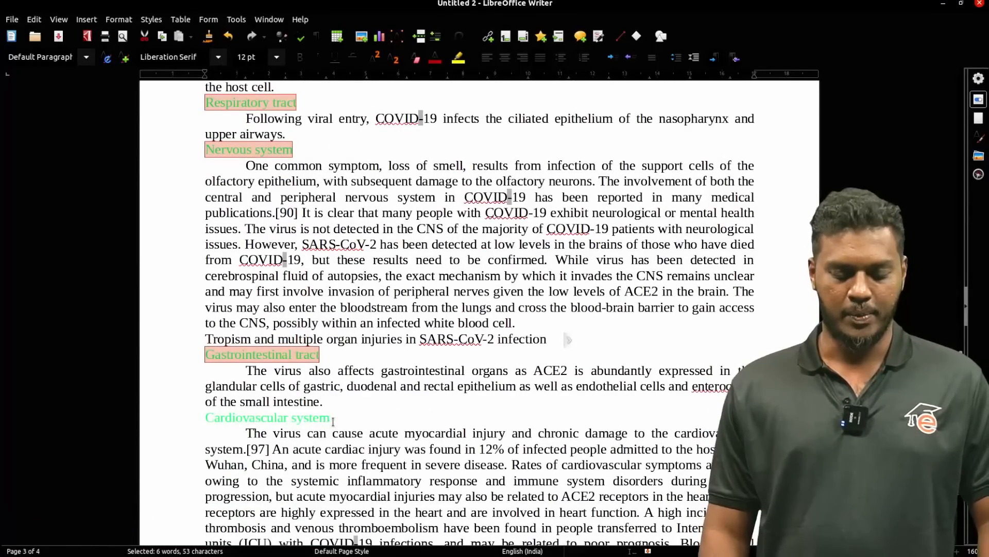
pyautogui.moveTo(333, 421); pyautogui.dragTo(207, 422)
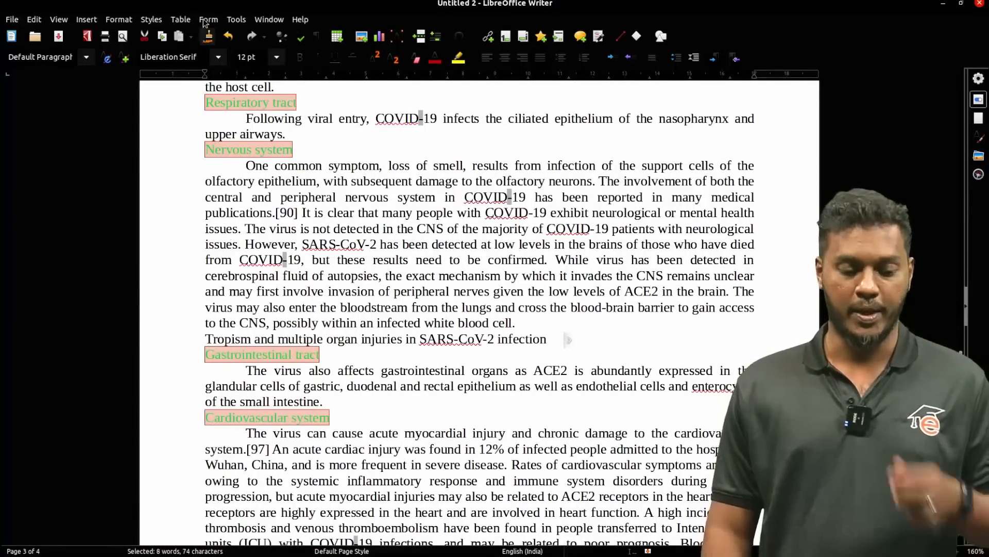
pyautogui.scroll(-2, 408, 360)
pyautogui.scroll(-4, 408, 359)
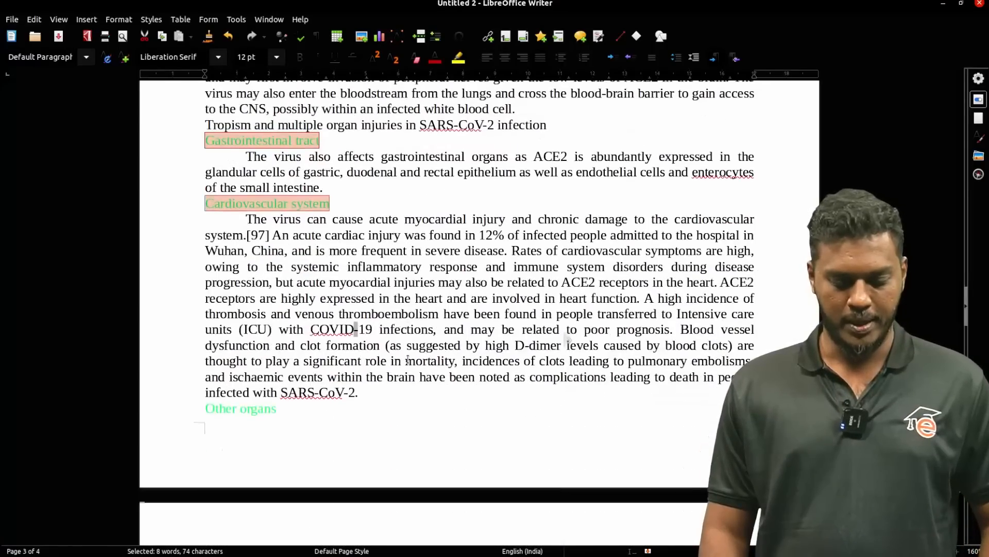
pyautogui.moveTo(284, 408); pyautogui.dragTo(205, 407)
pyautogui.scroll(1, 246, 479)
pyautogui.scroll(-15, 248, 474)
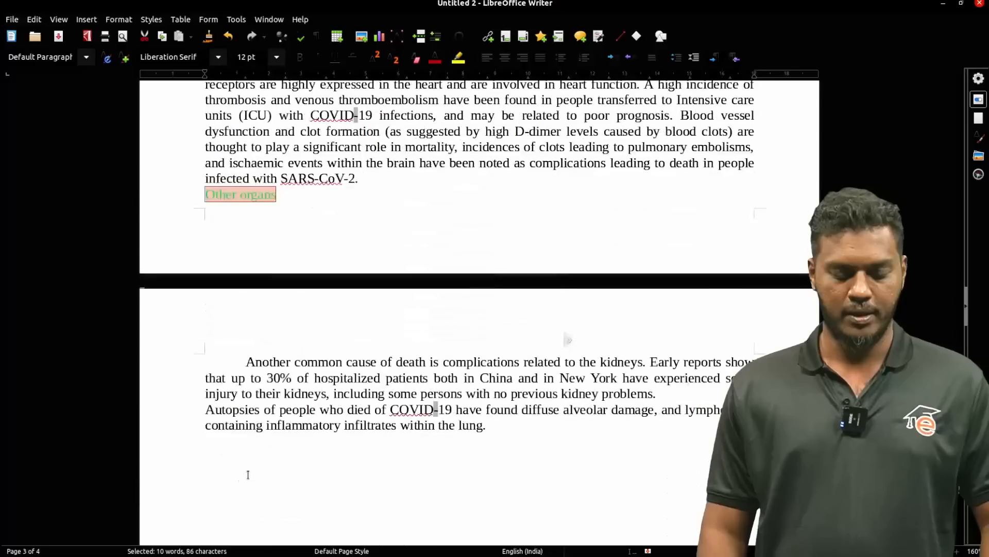
pyautogui.scroll(10, 248, 470)
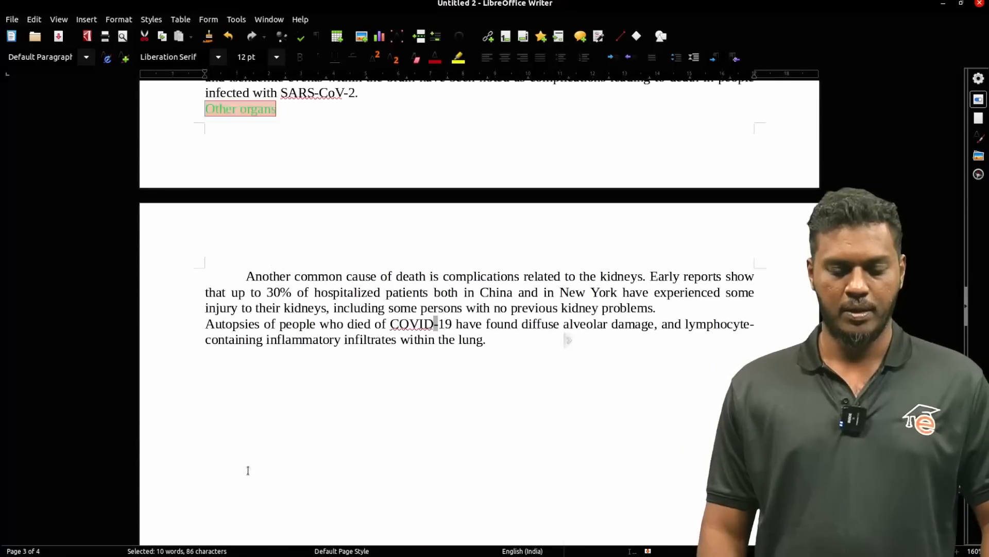
pyautogui.click(151, 19)
pyautogui.click(172, 86)
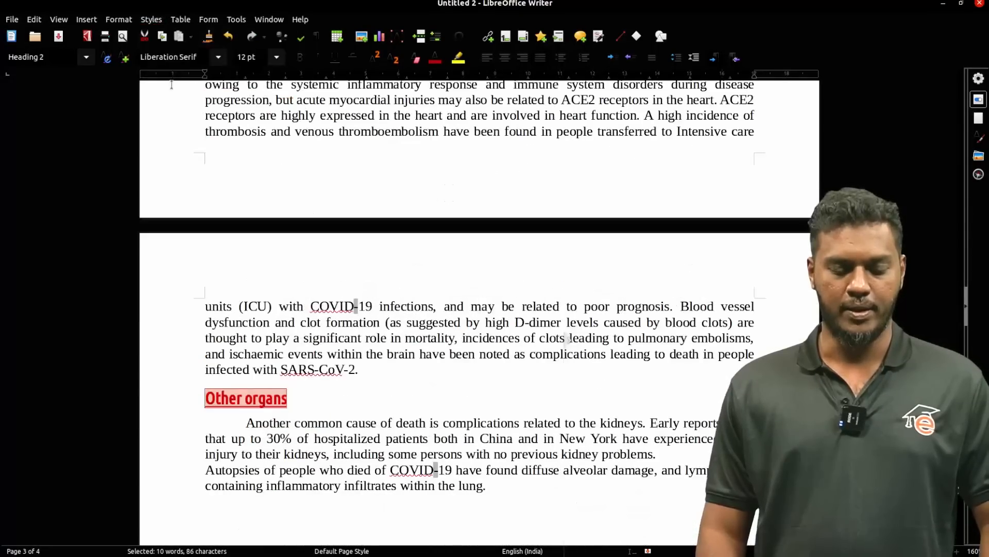
# Step: Add a new empty paragraph directly after the title "Coronavirus disease 2019 (COVID-19)" on page one
pyautogui.scroll(-5, 292, 299)
pyautogui.scroll(-3, 292, 299)
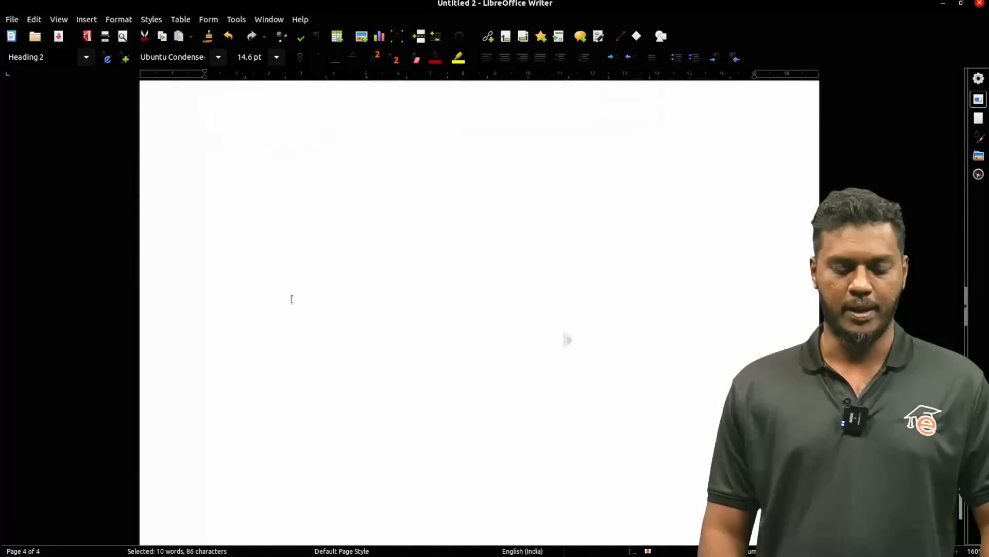
pyautogui.scroll(12, 292, 299)
pyautogui.scroll(15, 291, 299)
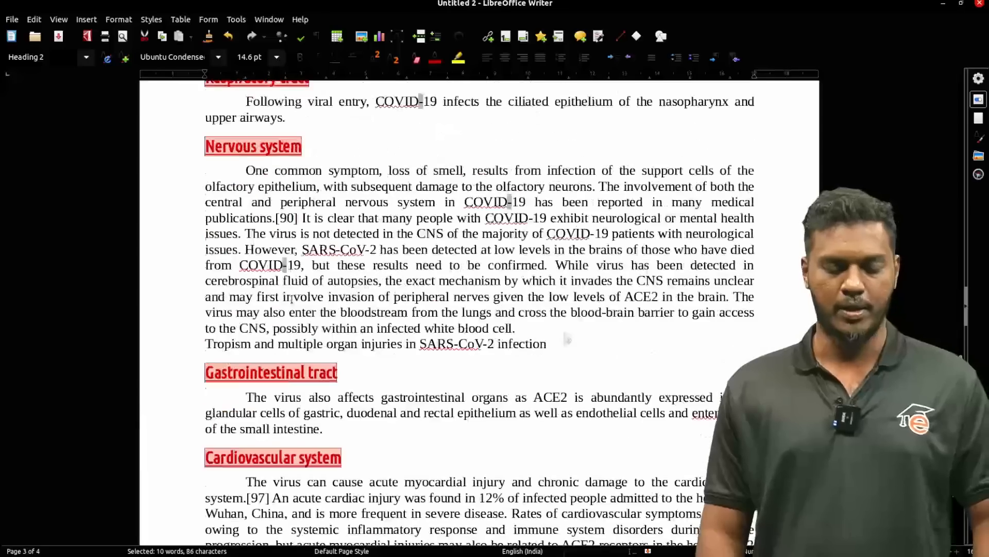
pyautogui.scroll(15, 291, 299)
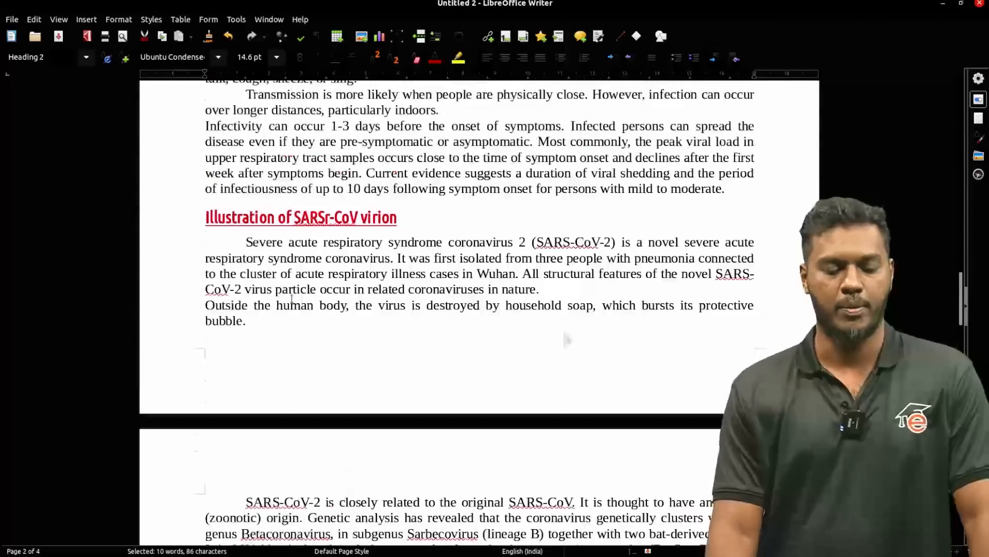
pyautogui.scroll(6, 292, 298)
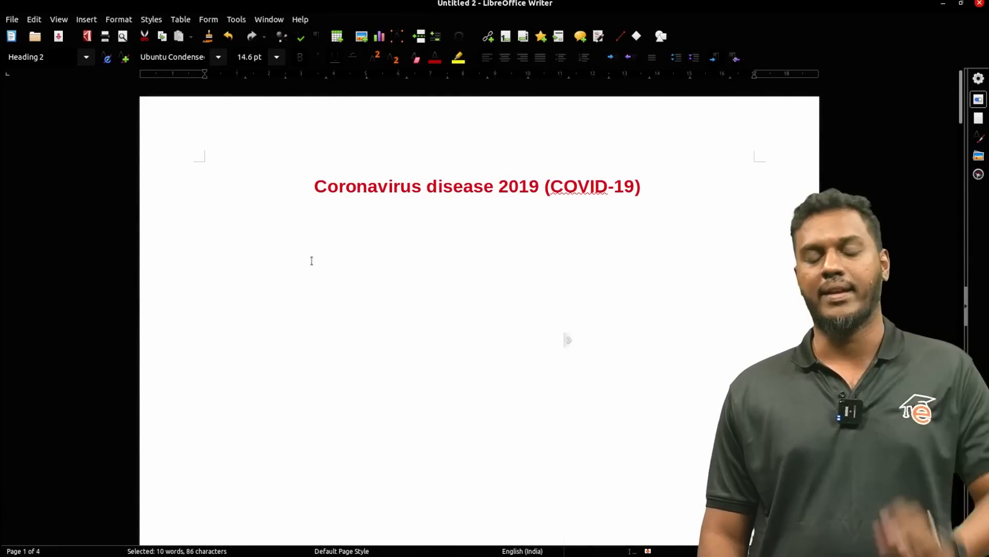
pyautogui.click(653, 186)
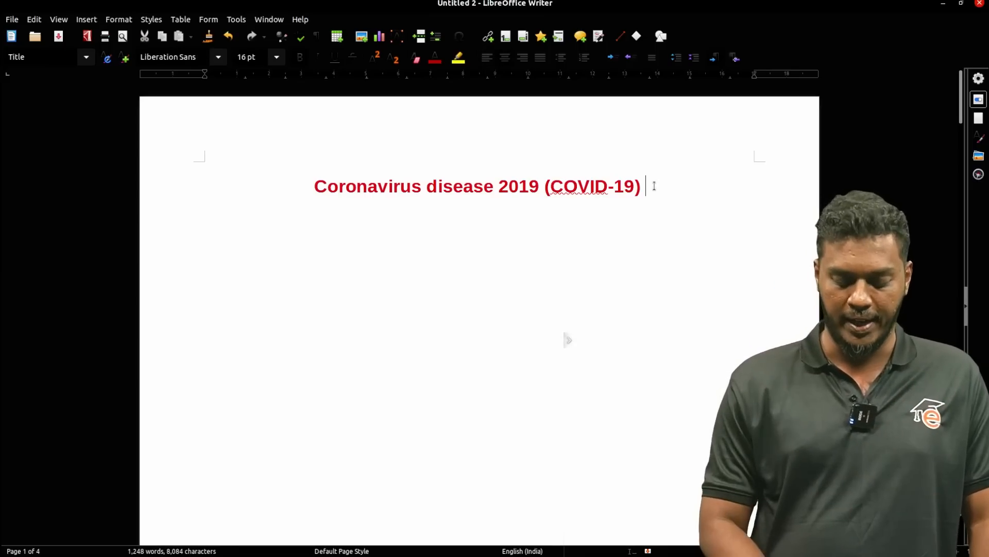
pyautogui.press('Return')
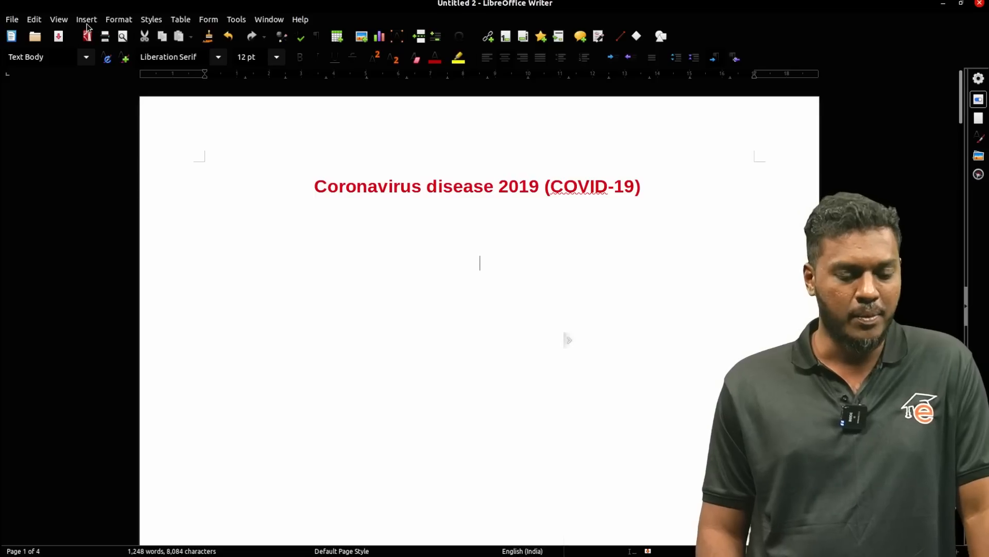
# Step: Review the empty space on page one and the subheadings styled as Heading 2 on page two
pyautogui.scroll(-5, 475, 384)
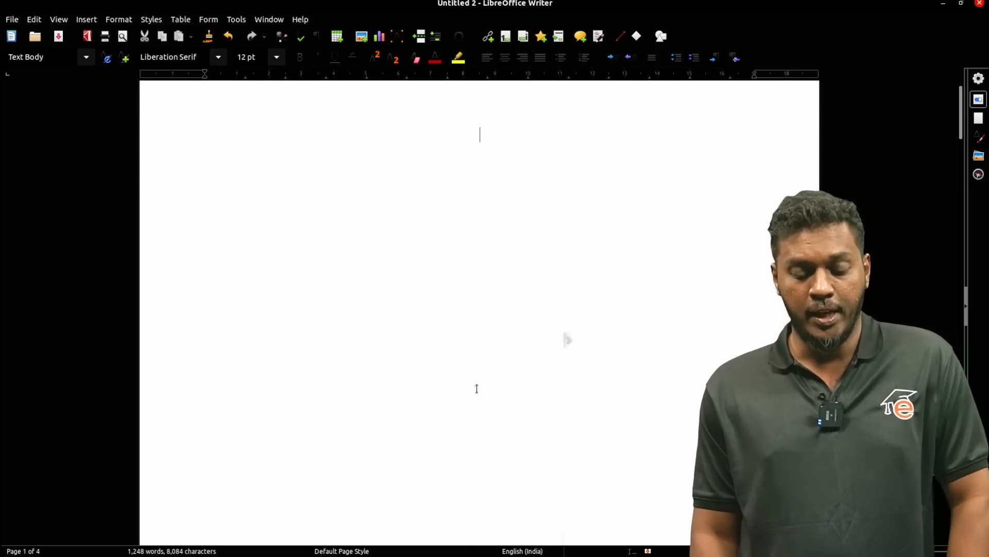
pyautogui.scroll(4, 478, 388)
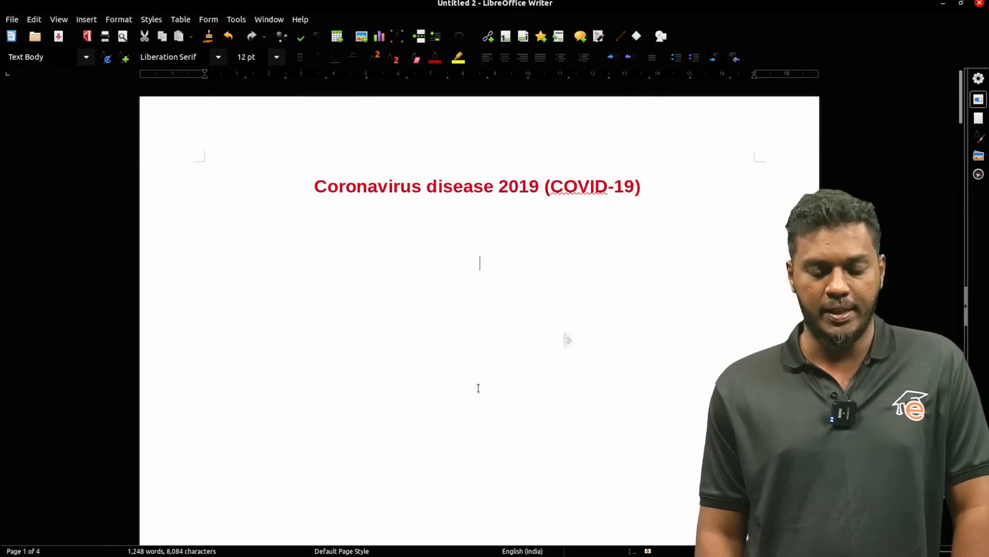
pyautogui.scroll(-15, 478, 387)
pyautogui.scroll(-5, 479, 382)
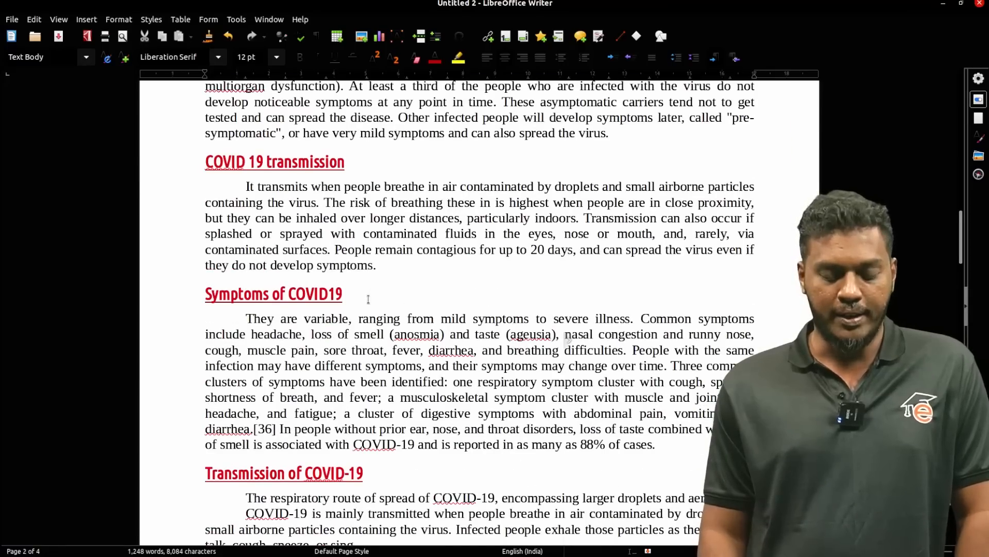
pyautogui.click(368, 299)
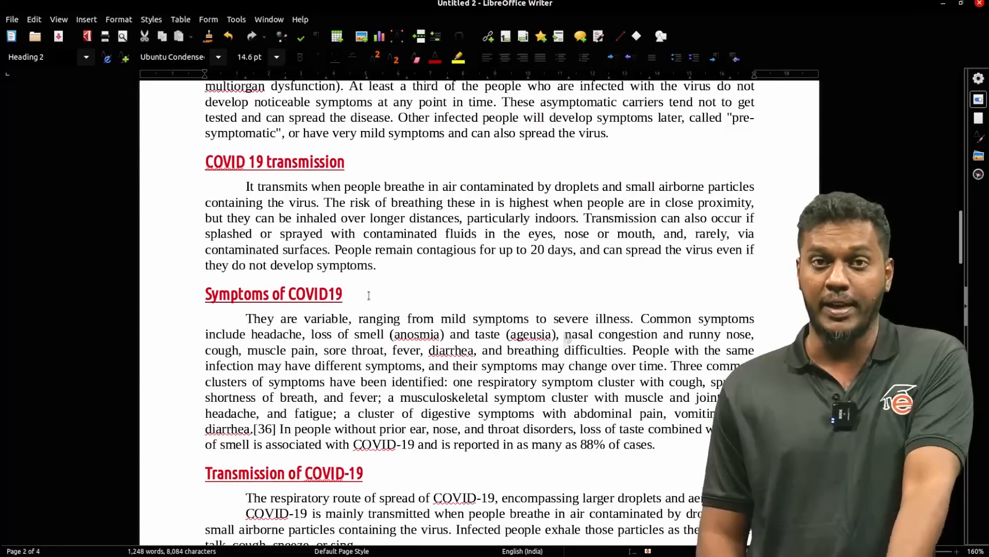
pyautogui.scroll(10, 374, 314)
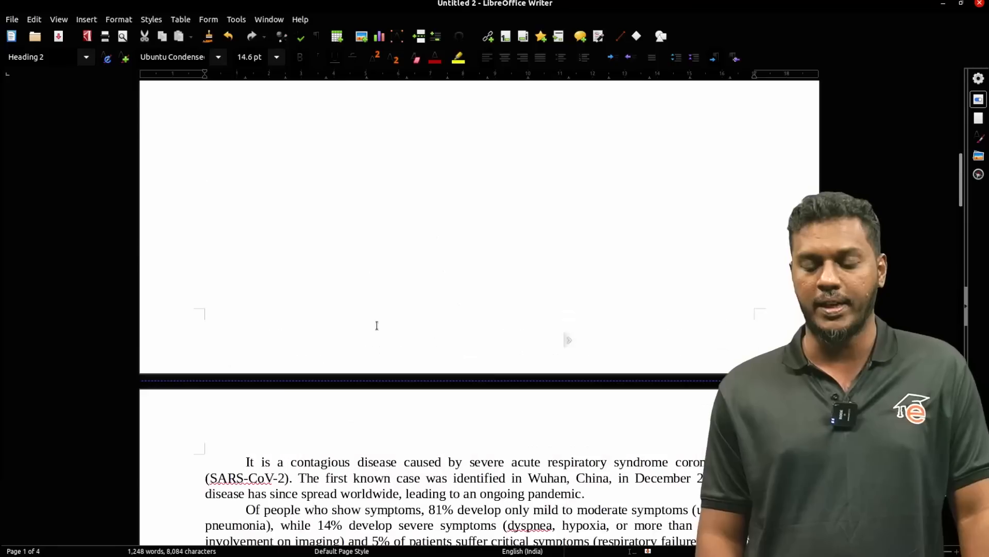
pyautogui.scroll(5, 378, 326)
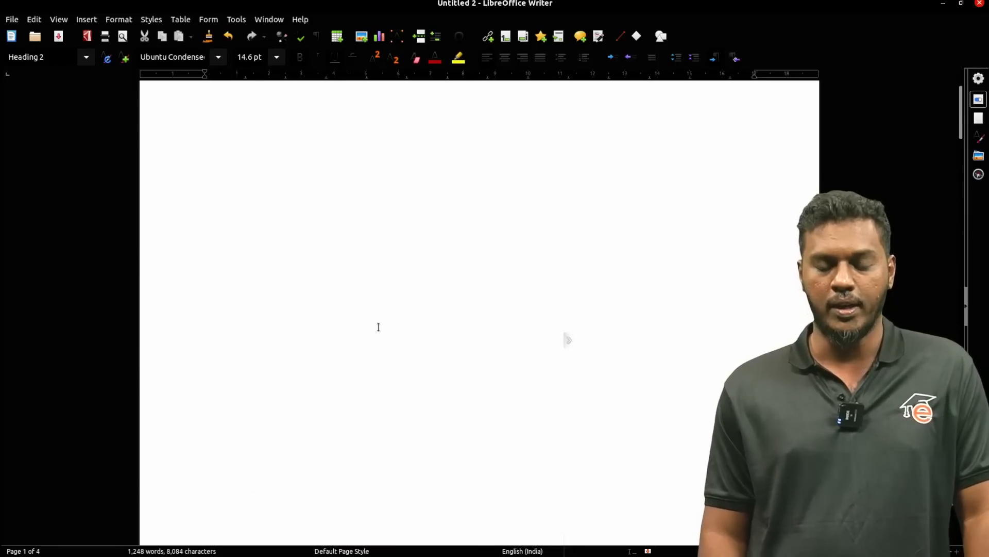
# Step: Insert a table of contents for the entire document below the title on page one, keeping the default settings
pyautogui.click(458, 293)
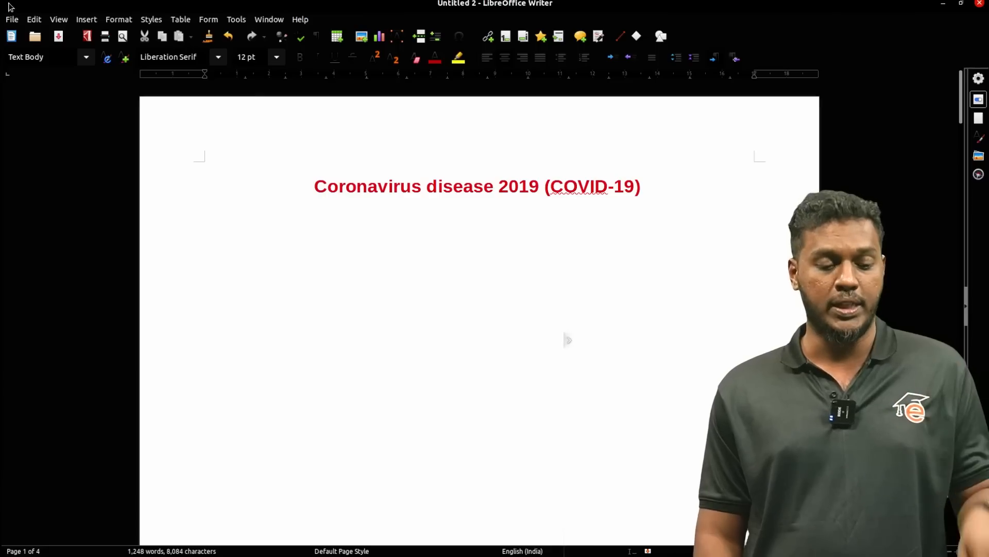
pyautogui.click(34, 20)
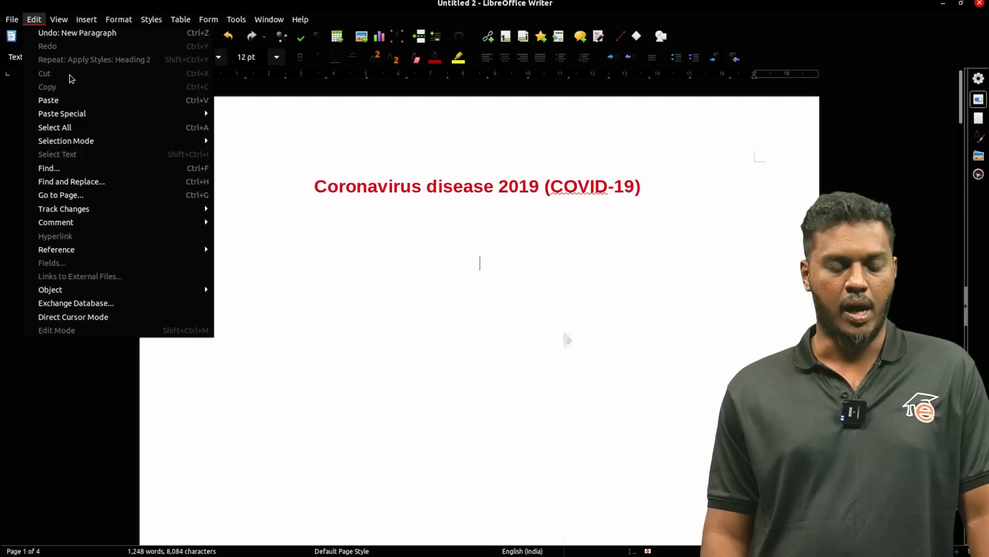
pyautogui.moveTo(83, 20)
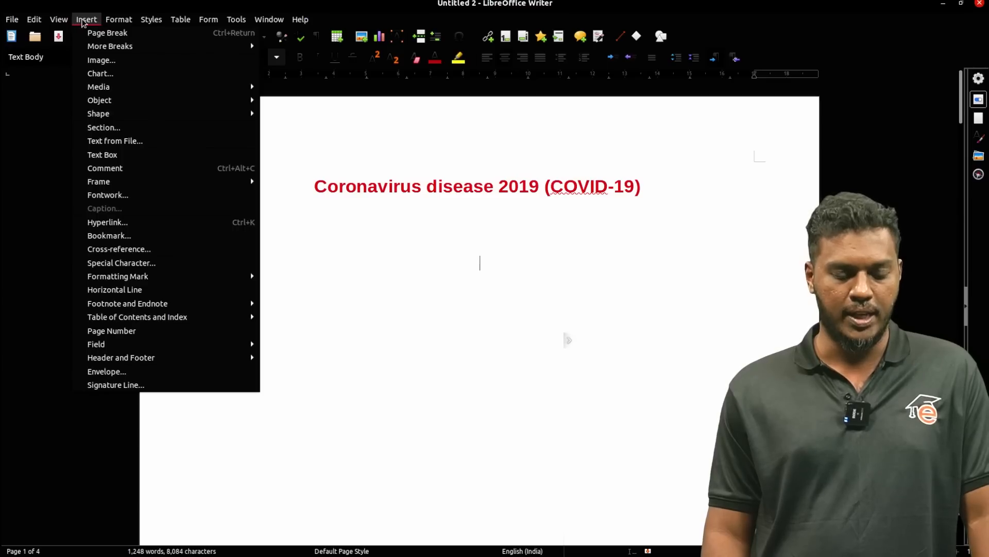
pyautogui.moveTo(243, 325)
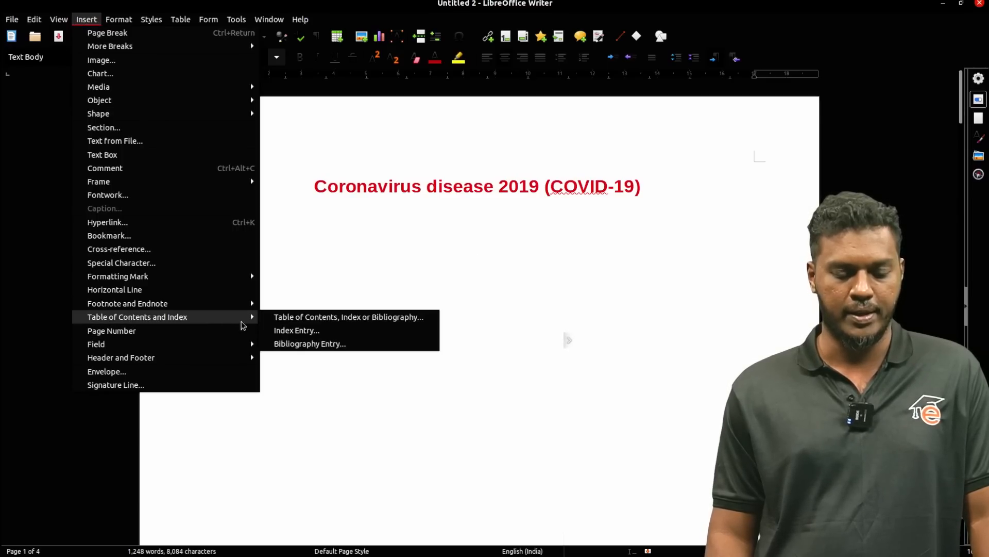
pyautogui.click(302, 321)
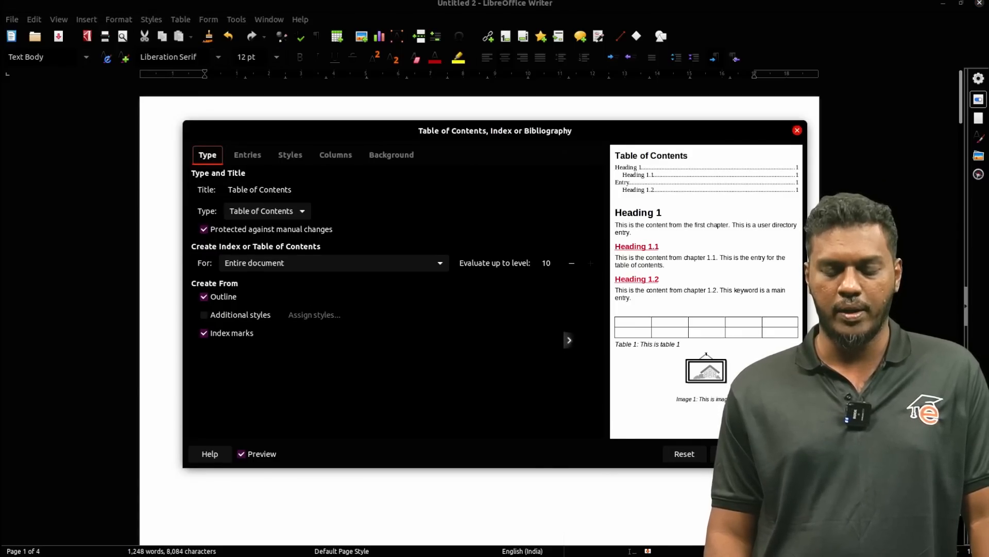
pyautogui.click(781, 453)
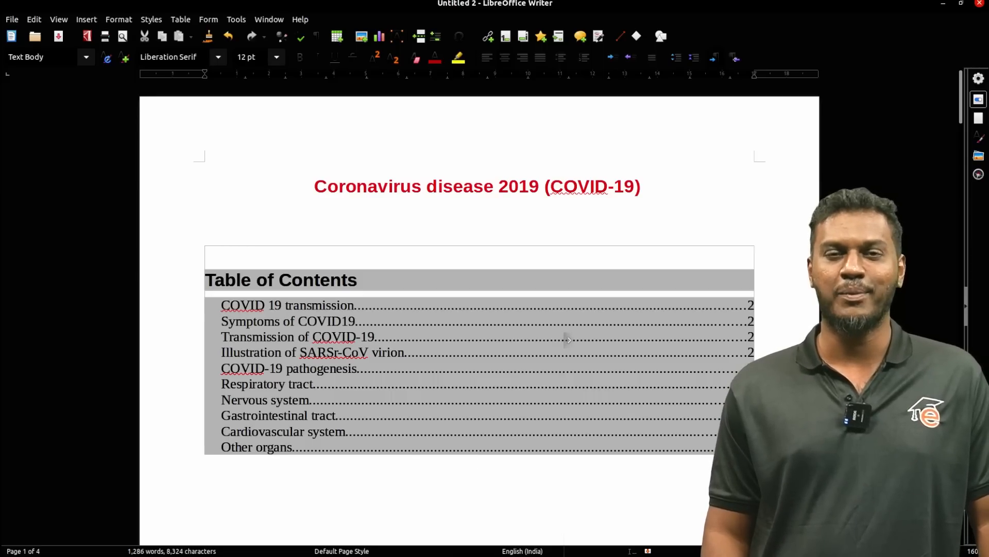
# Step: Start saving the document under a new name and choose the Exam 10 folder in Home as the location
pyautogui.click(11, 21)
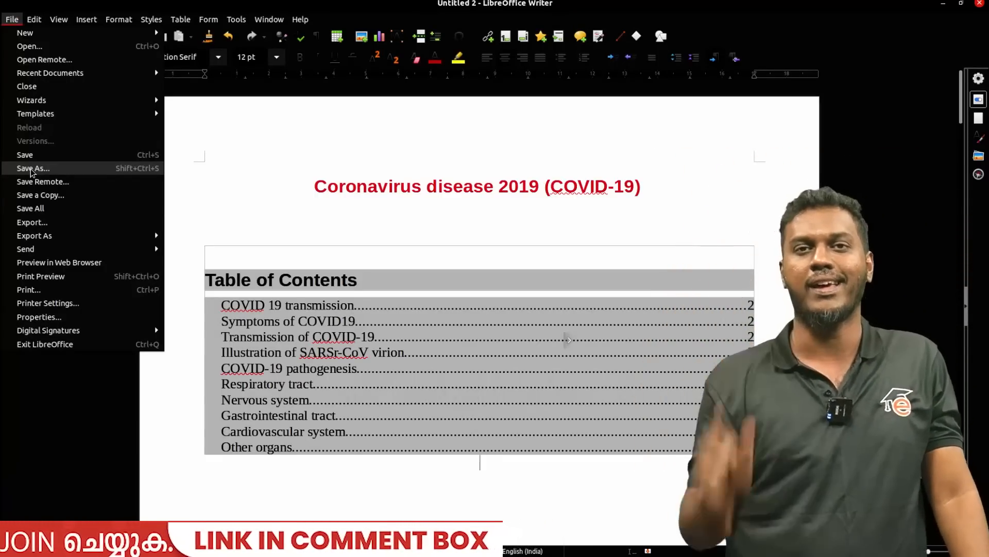
pyautogui.click(32, 168)
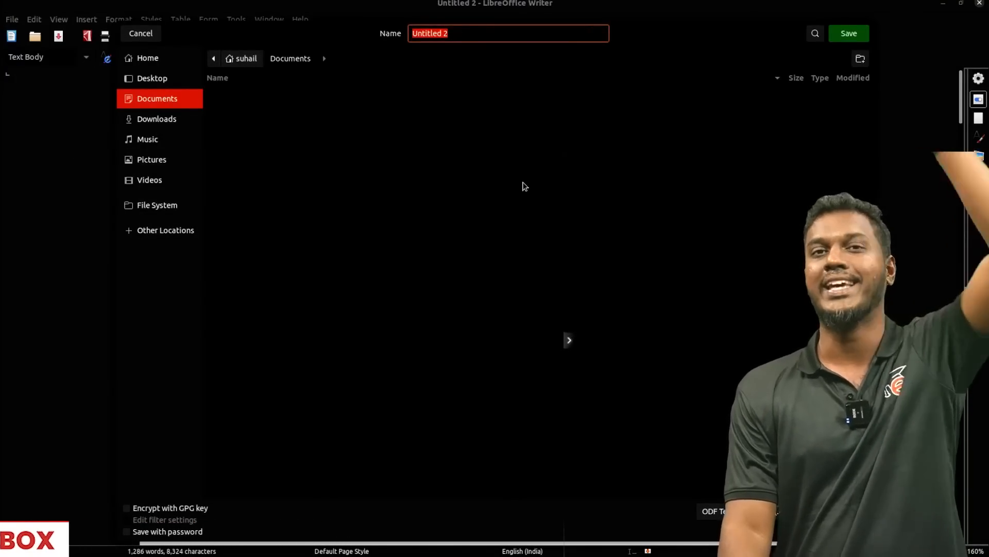
pyautogui.click(245, 61)
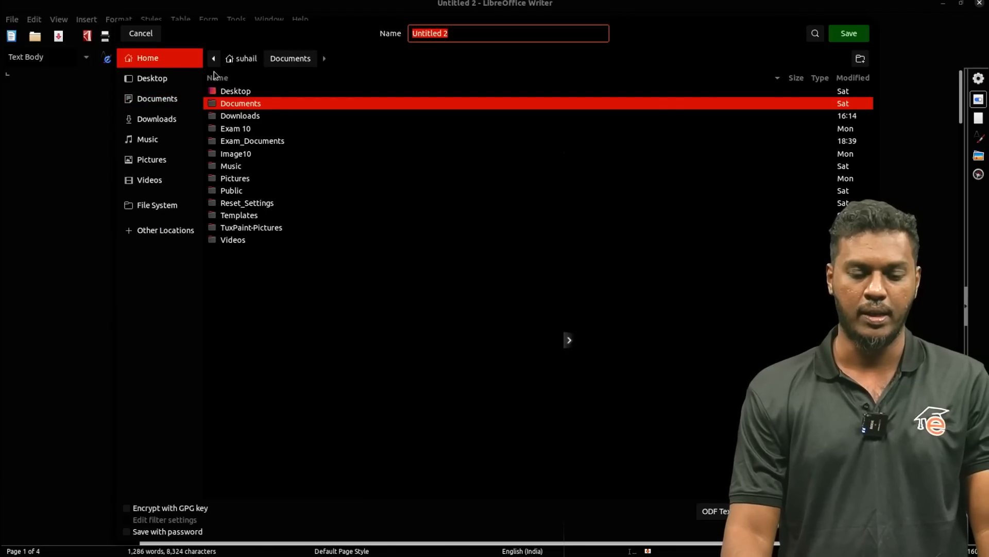
pyautogui.doubleClick(249, 130)
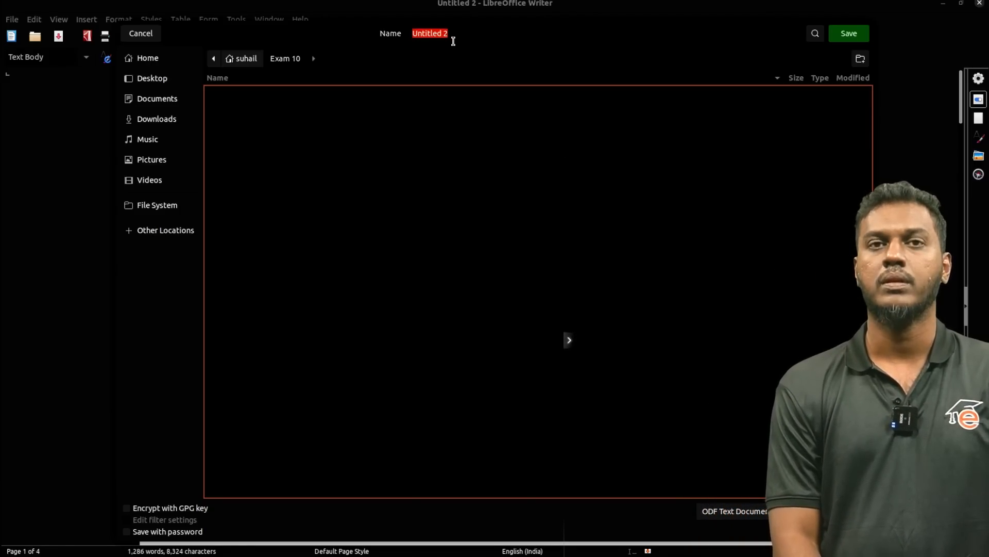
# Step: Name the document 12345_q3 and save it as an ODF text document in the Exam 10 folder
pyautogui.write('1234')
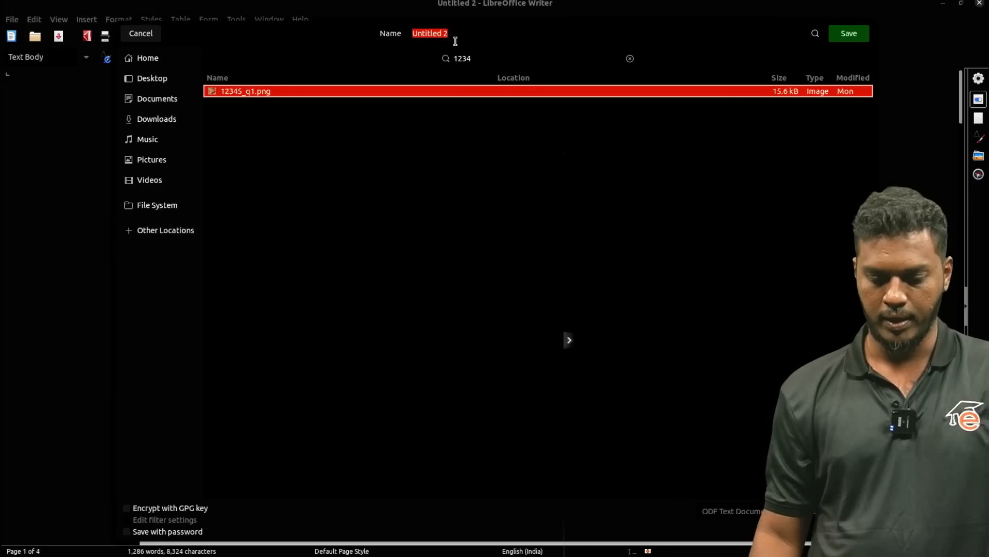
pyautogui.click(465, 33)
pyautogui.press('BackSpace')
pyautogui.press('BackSpace')
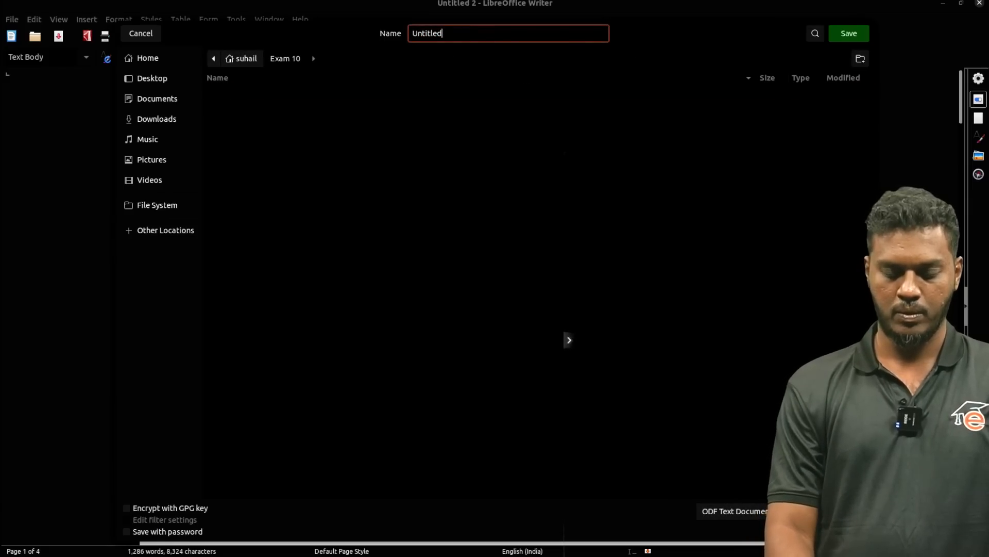
pyautogui.press('BackSpace')
pyautogui.press('BackSpace')
pyautogui.press('BackSpace')
pyautogui.press('BackSpace')
pyautogui.press('BackSpace')
pyautogui.press('BackSpace')
pyautogui.press('BackSpace')
pyautogui.press('BackSpace')
pyautogui.write('123')
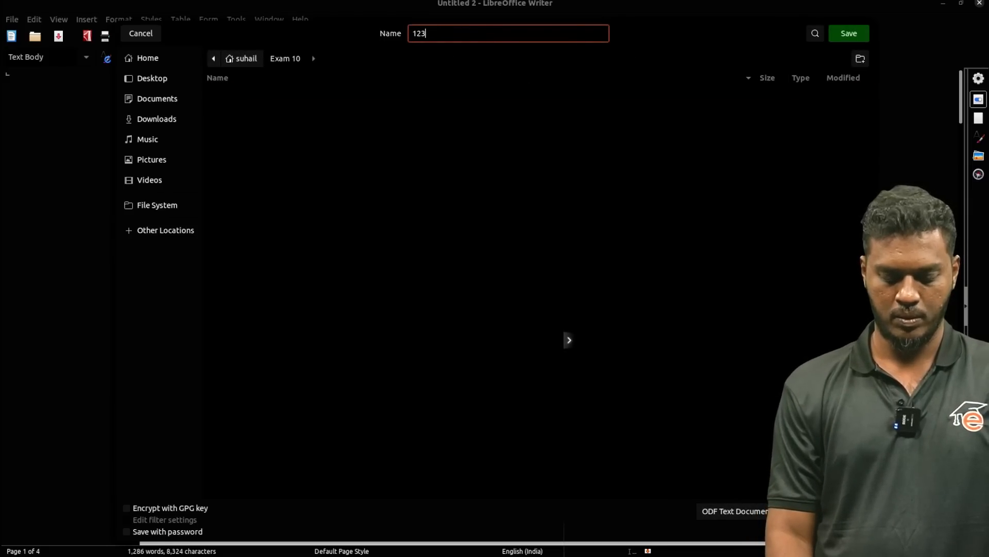
pyautogui.write('45_')
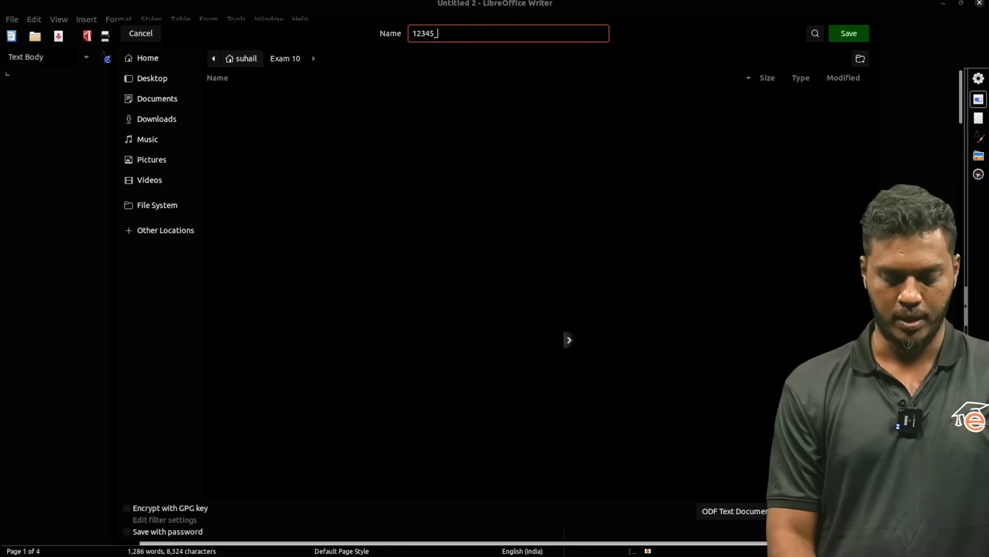
pyautogui.write('q3')
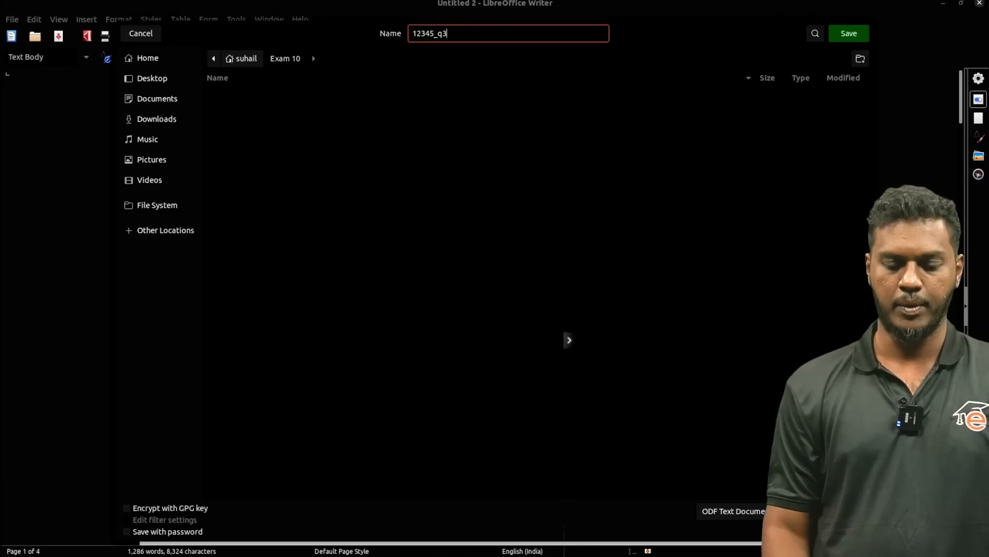
pyautogui.click(857, 35)
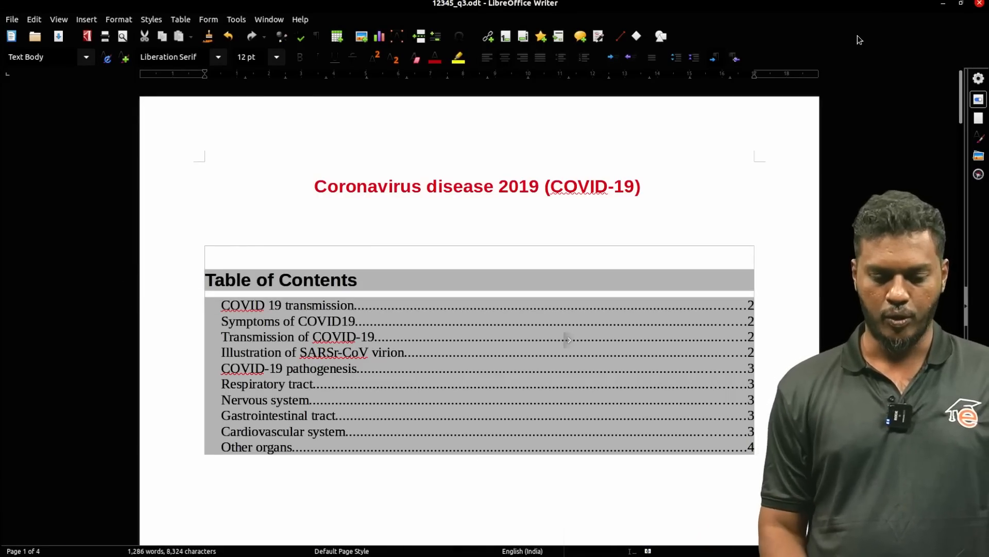
# Step: Switch to the file manager, open the Exam 10 folder in Home and check for the saved file 12345_q3.odt
pyautogui.click(2, 15)
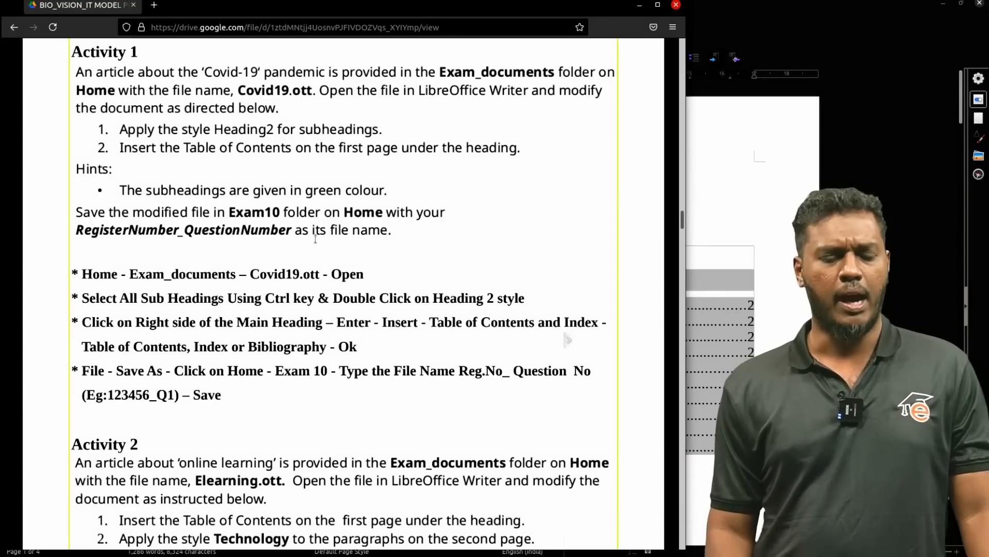
pyautogui.click(1, 84)
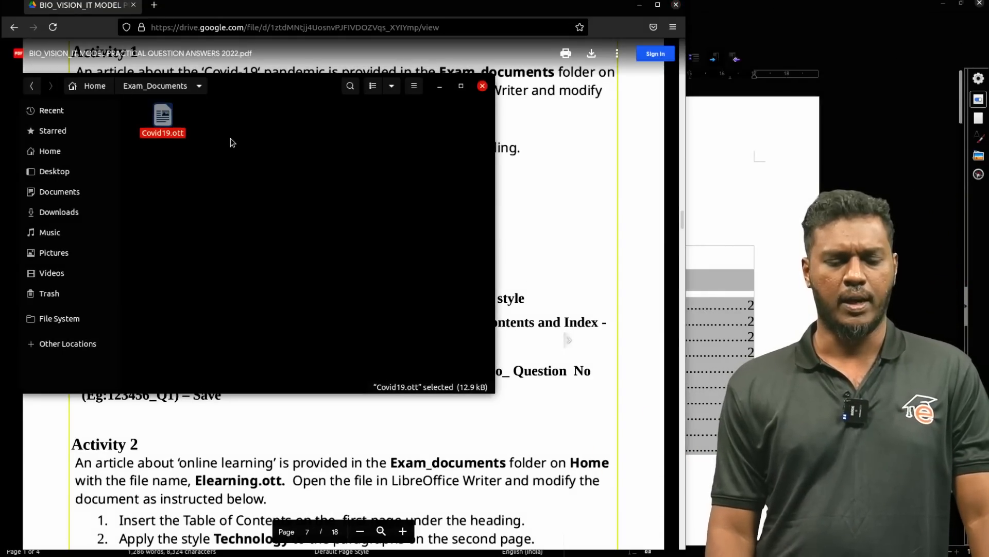
pyautogui.click(60, 155)
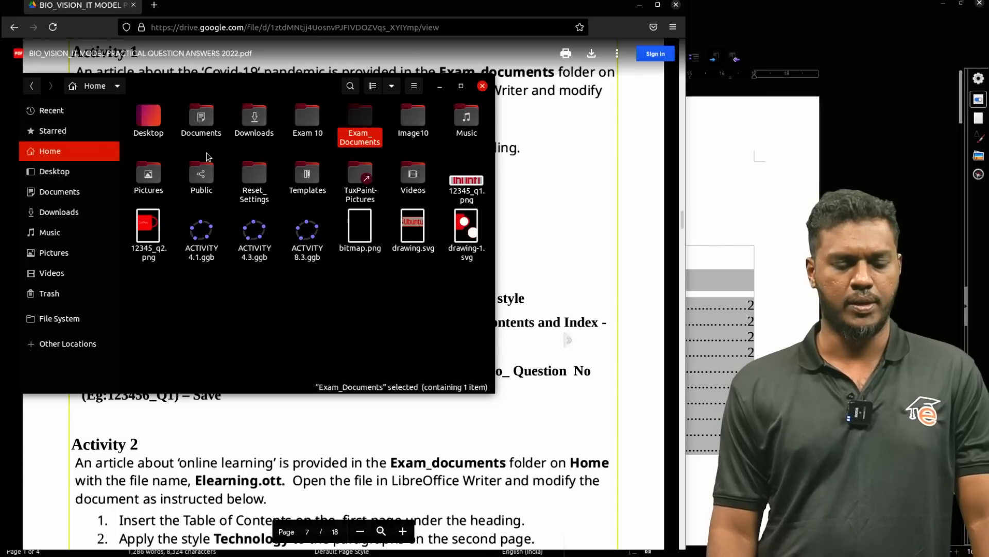
pyautogui.doubleClick(309, 122)
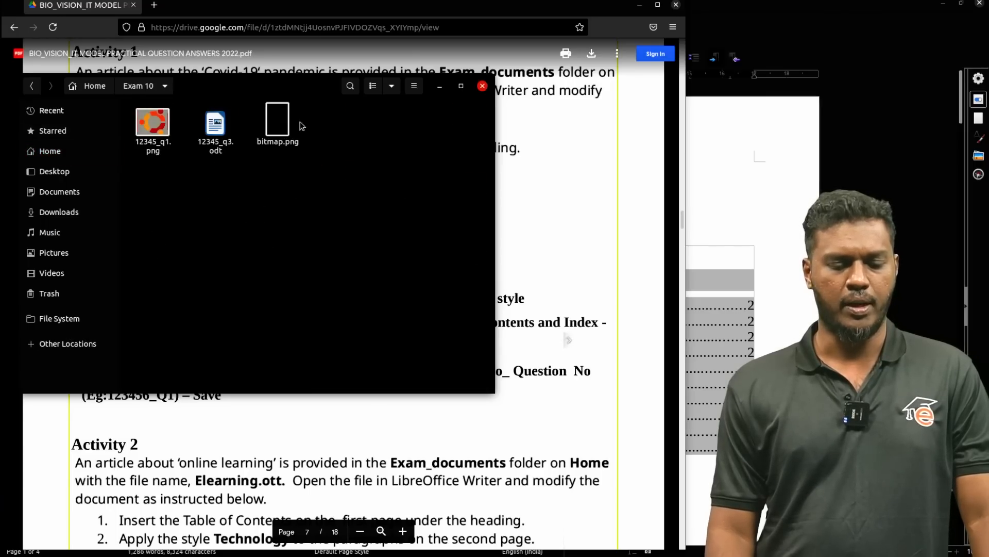
pyautogui.click(217, 125)
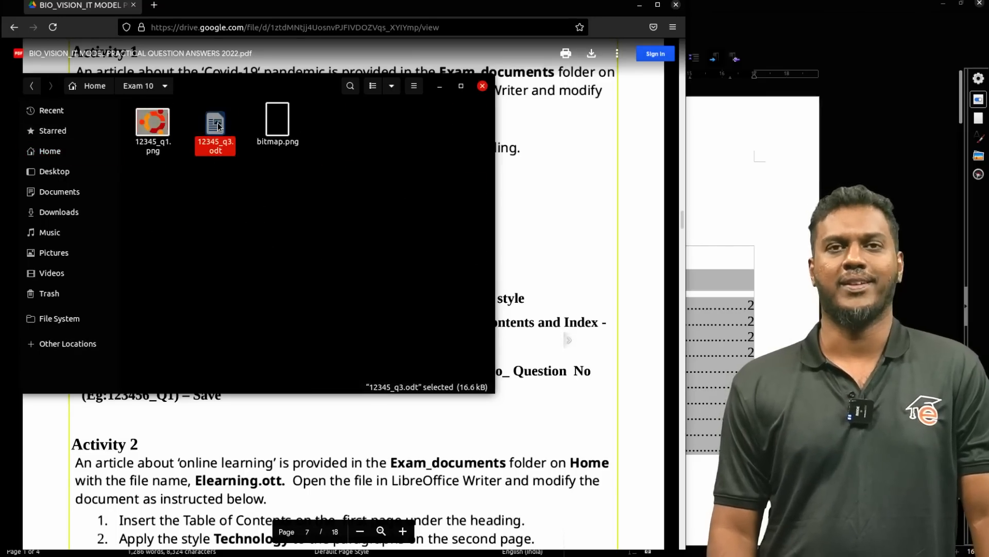